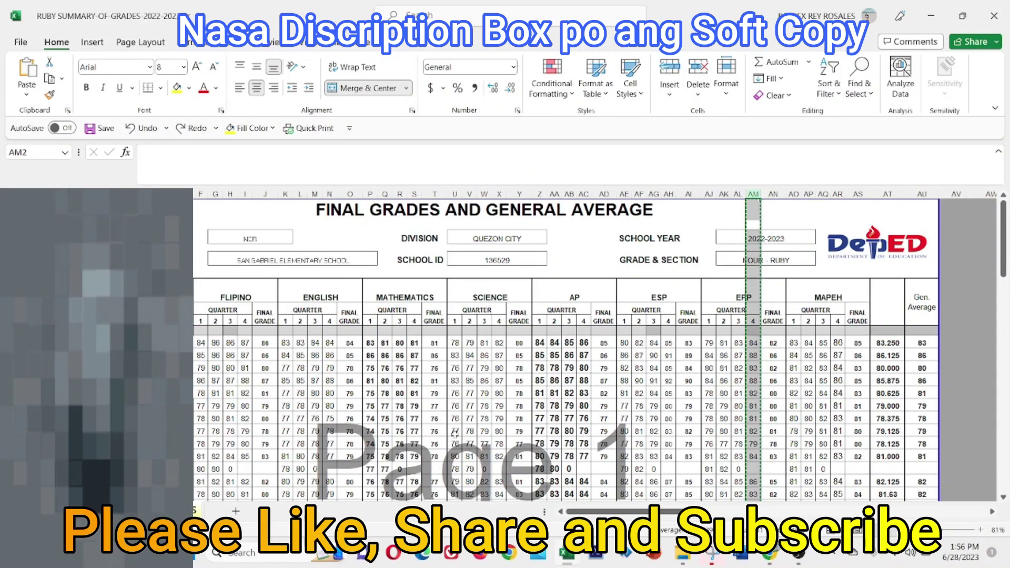
Step: Copy the EPP 4th-quarter grades column (AM) from the RUBY SUMMARY workbook
scroll(499, 422, down, 3)
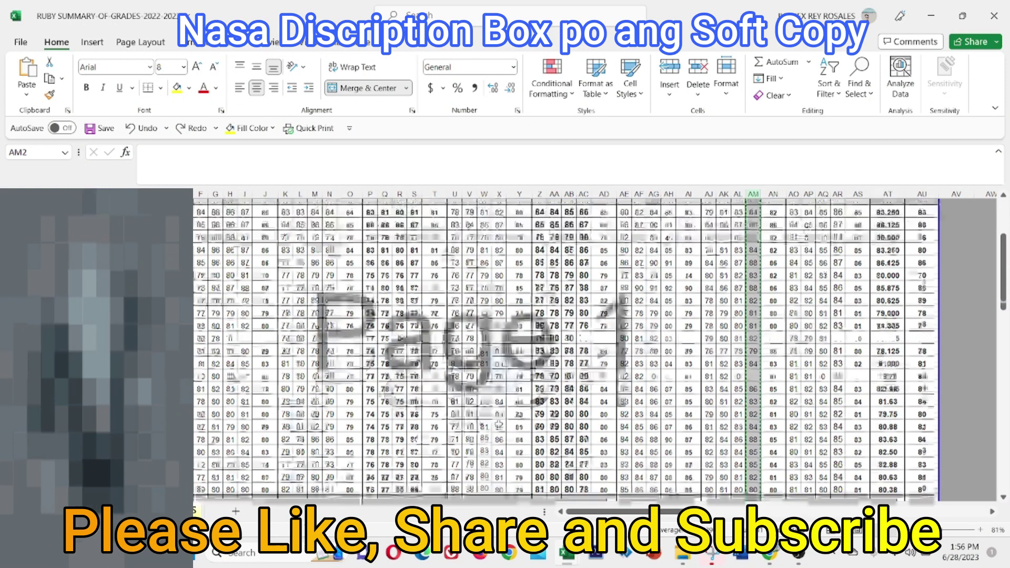
scroll(499, 422, up, 3)
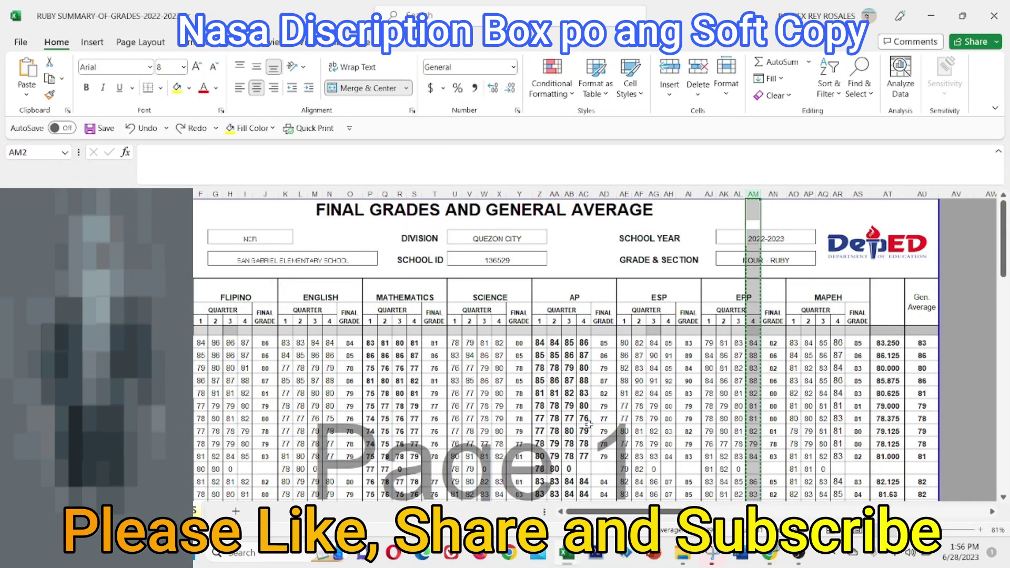
click(649, 402)
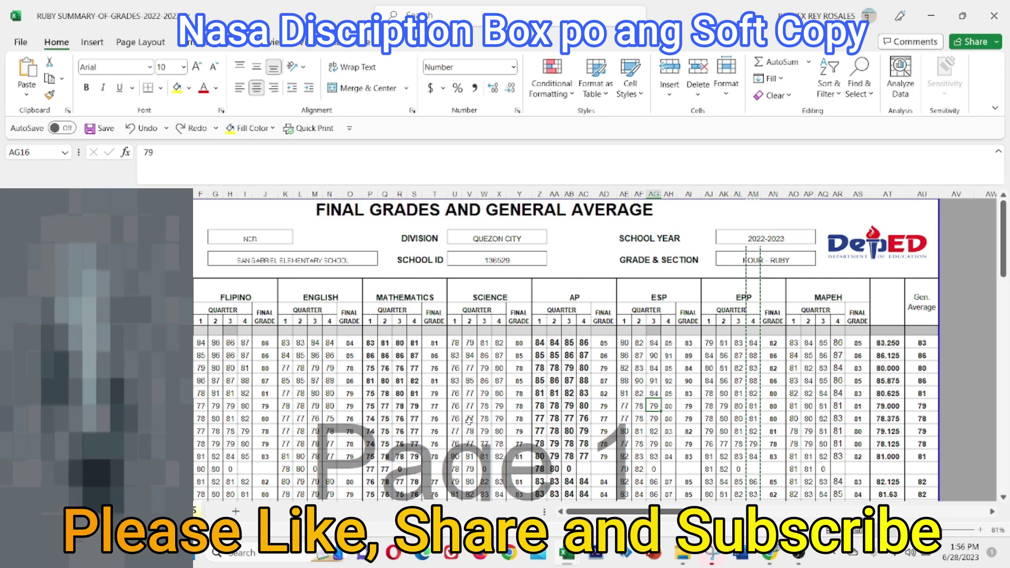
scroll(547, 316, down, 1)
scroll(547, 316, up, 1)
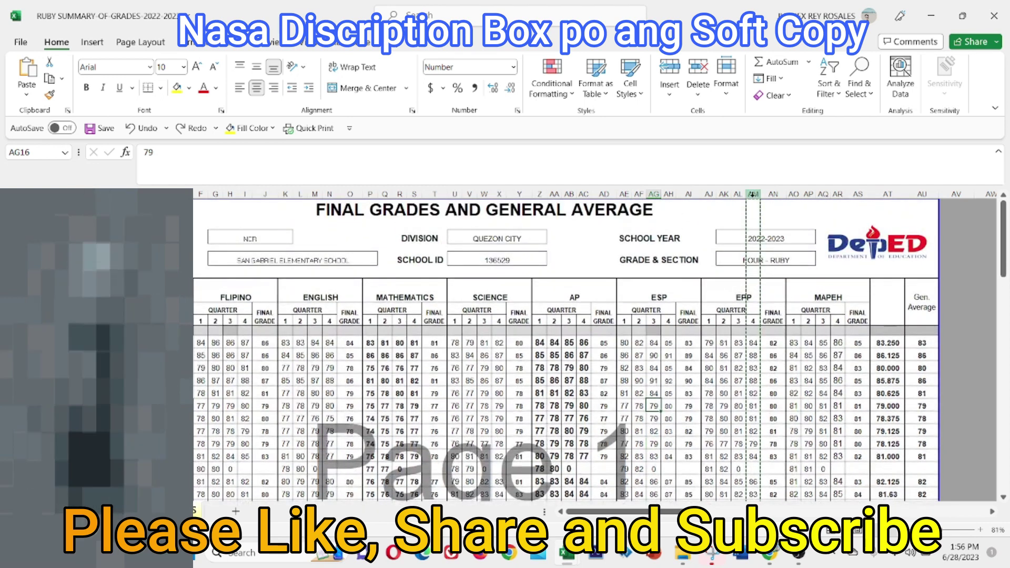
click(753, 194)
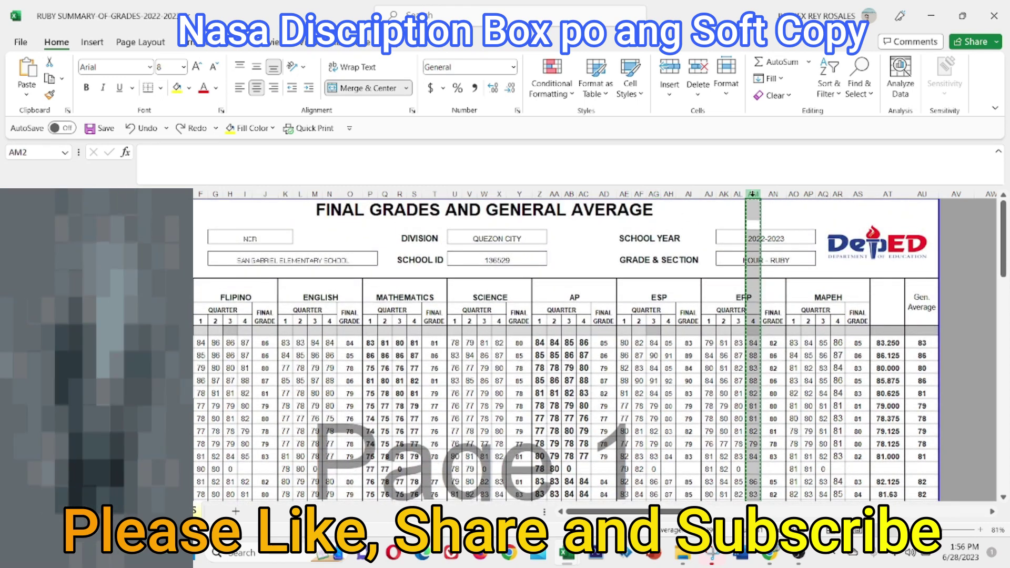
right_click(752, 194)
click(770, 223)
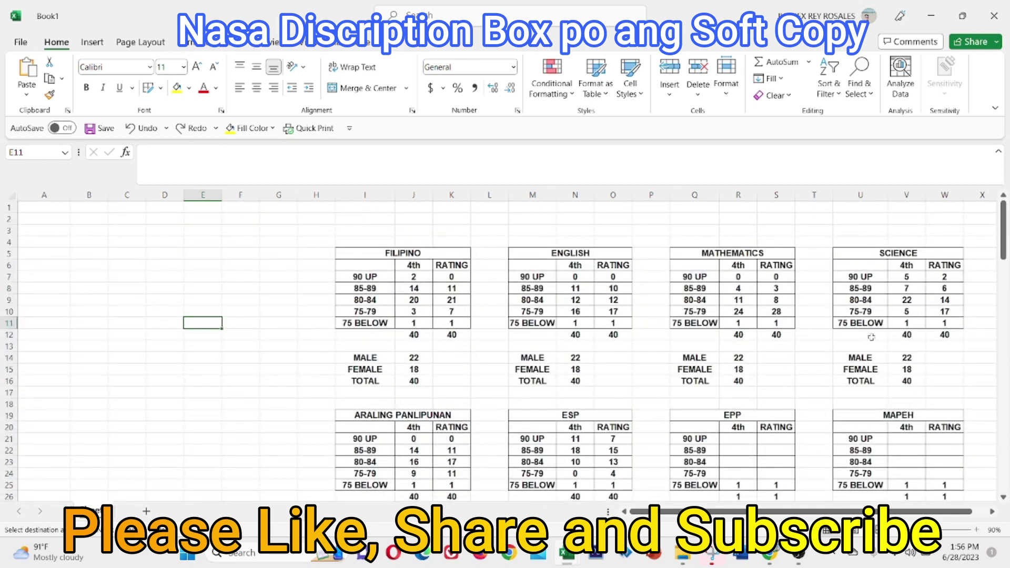
Step: Paste the EPP 4th-quarter grades as plain values into column A of Book1, starting at A1
click(62, 210)
right_click(54, 207)
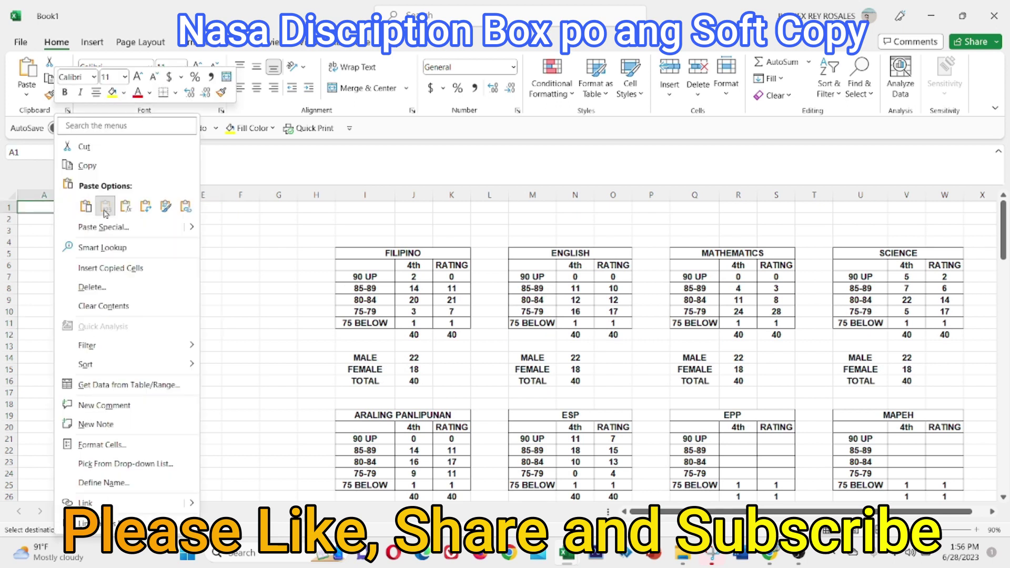
click(105, 207)
right_click(58, 205)
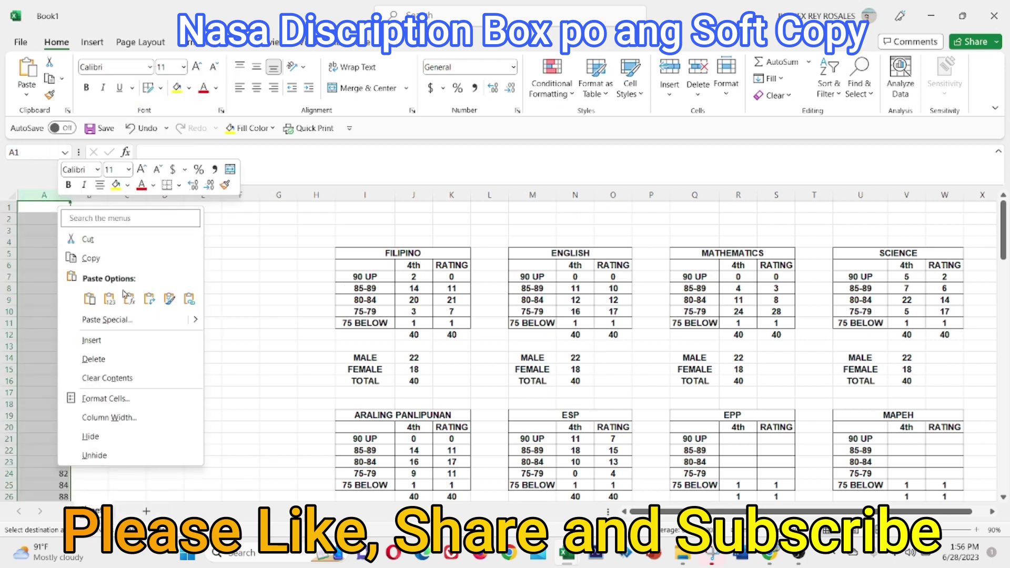
click(109, 300)
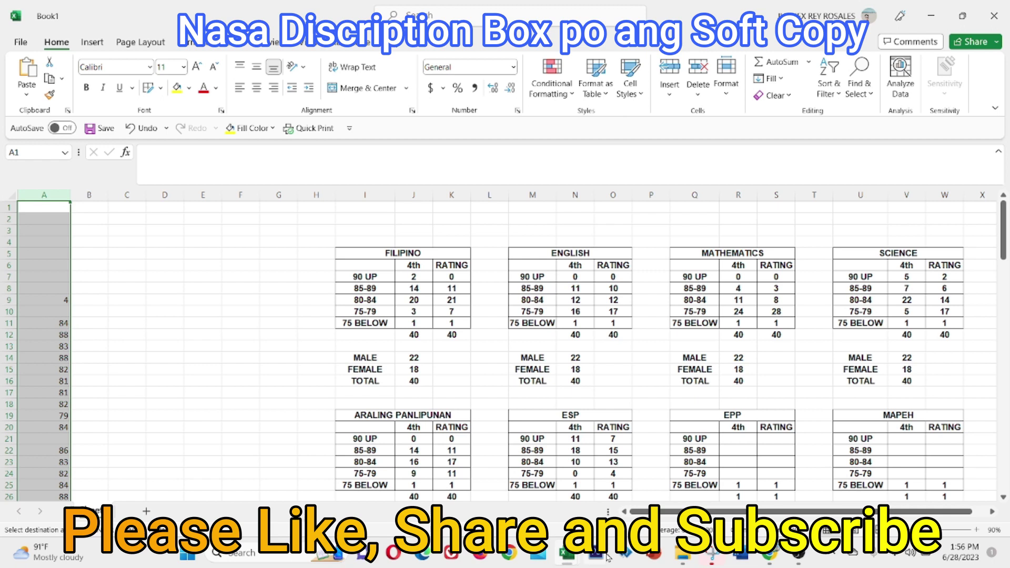
Step: Copy the EPP final grades column (AN) from the RUBY summary workbook
mouse_move(564, 553)
click(531, 457)
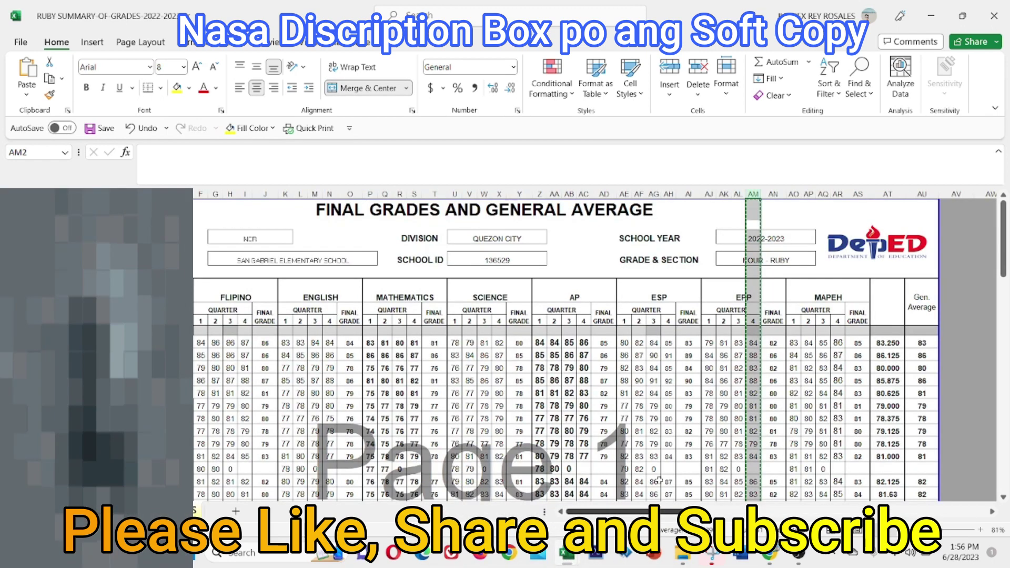
click(772, 194)
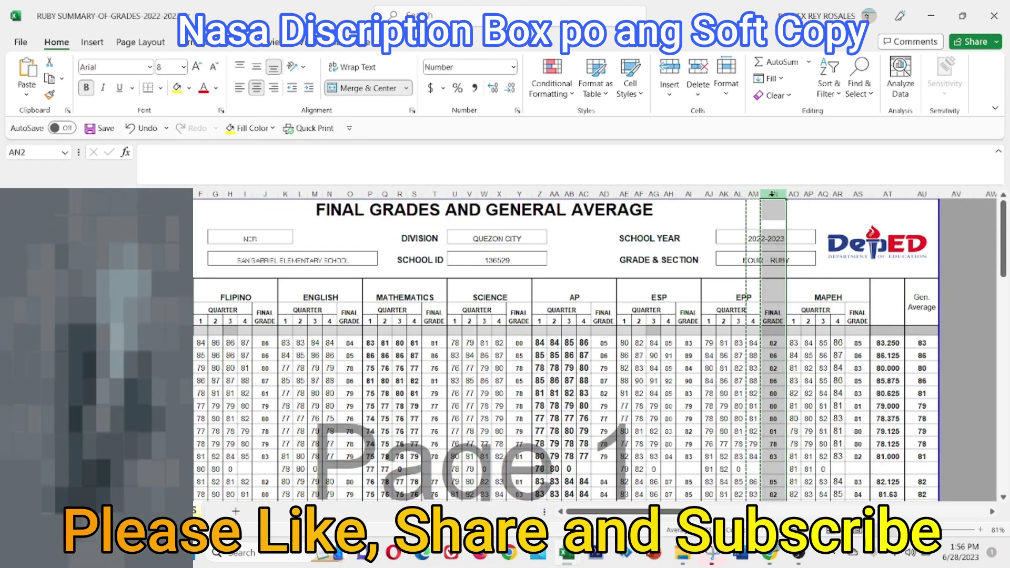
right_click(772, 194)
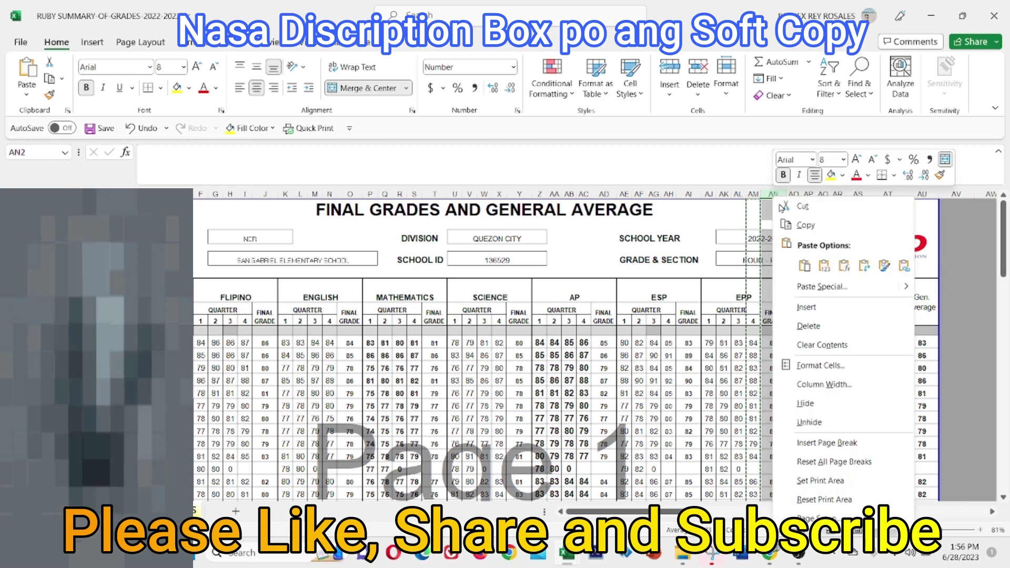
click(820, 225)
Step: Paste the EPP final grades as plain values into column B of Book1, starting at B1
mouse_move(566, 553)
click(620, 489)
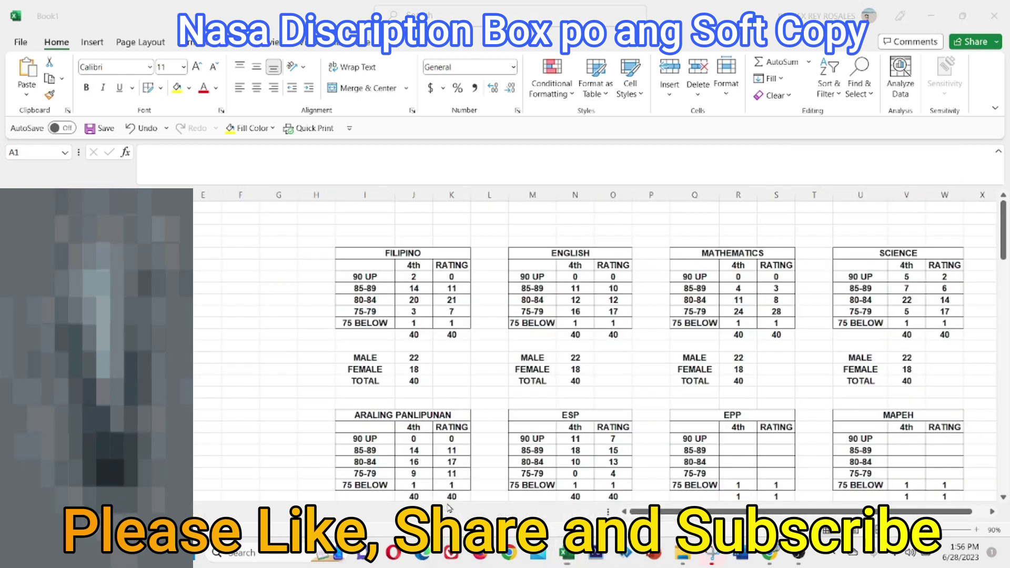
right_click(91, 208)
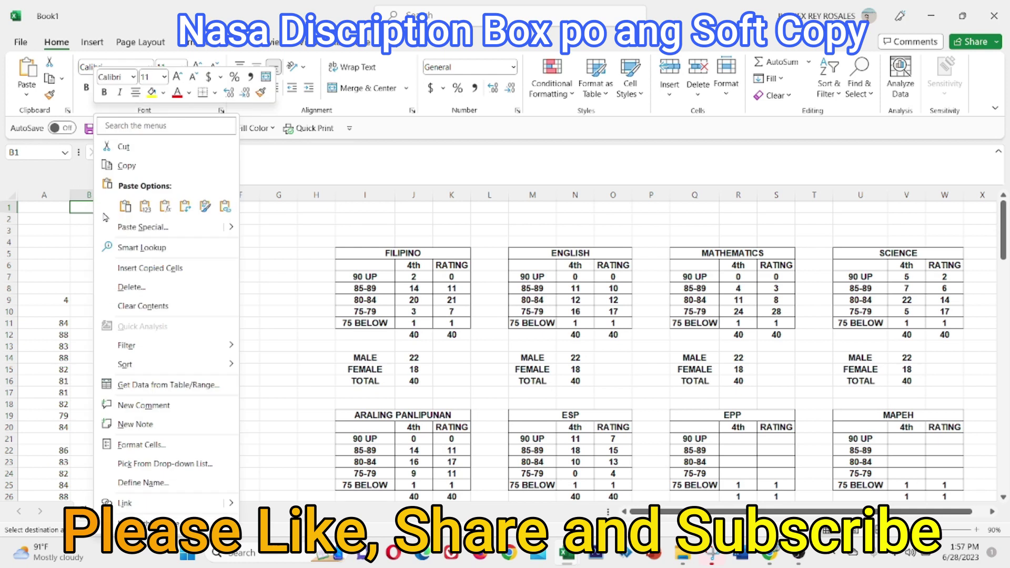
click(144, 206)
click(141, 312)
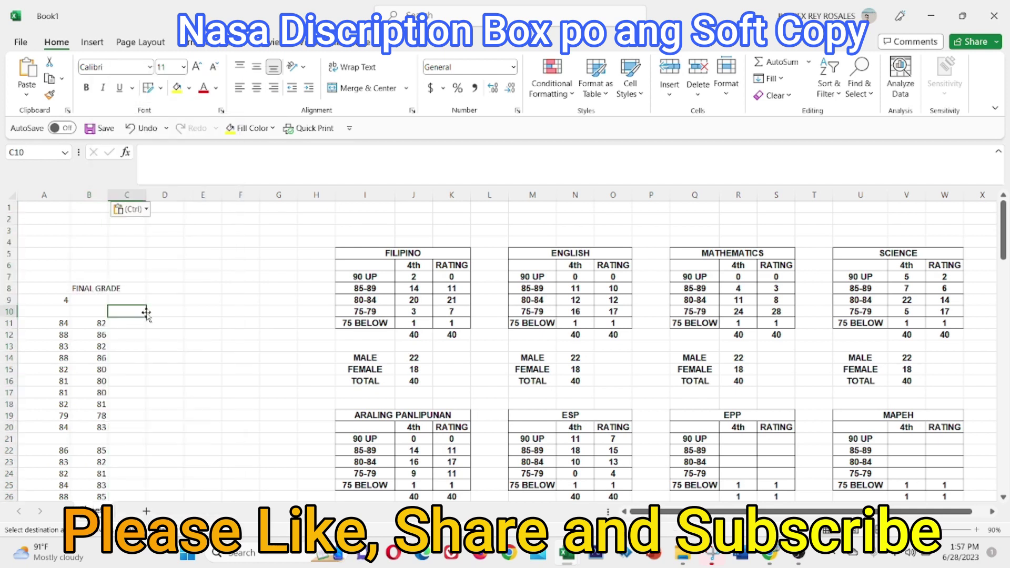
click(62, 195)
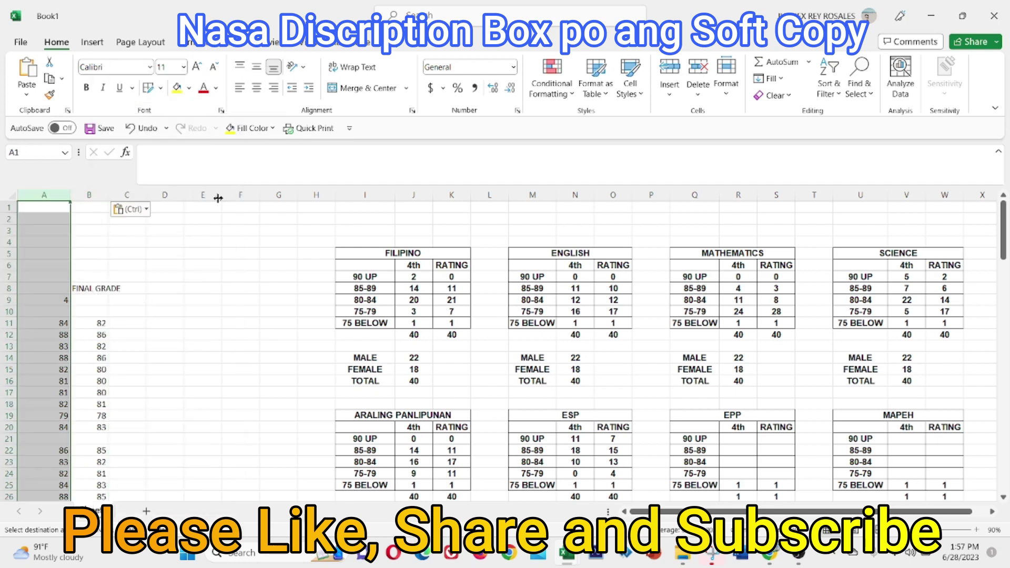
Step: Sort the column A 4th-quarter grades smallest to largest, so they start 4, 65, 79
click(835, 95)
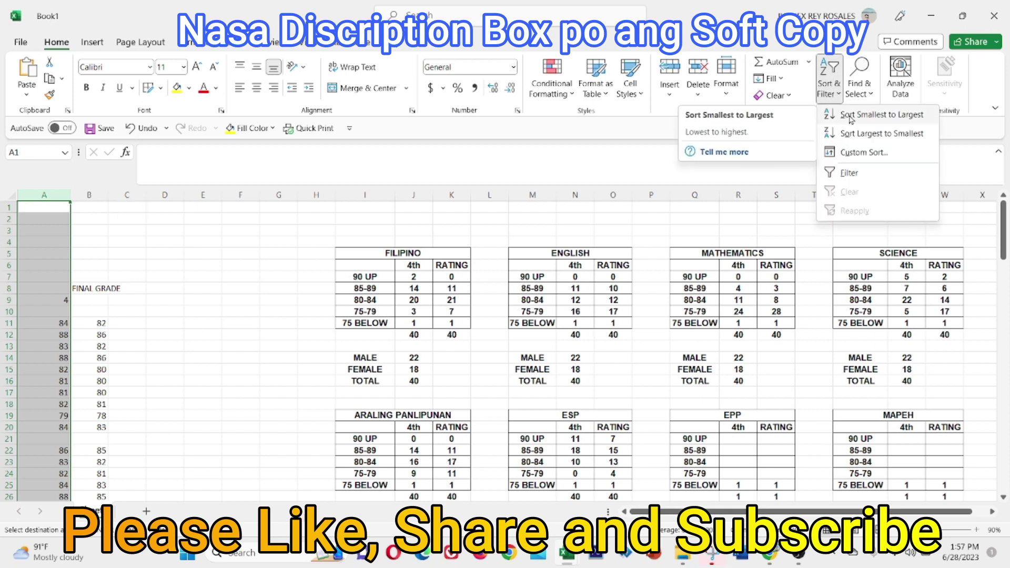
click(850, 117)
click(202, 300)
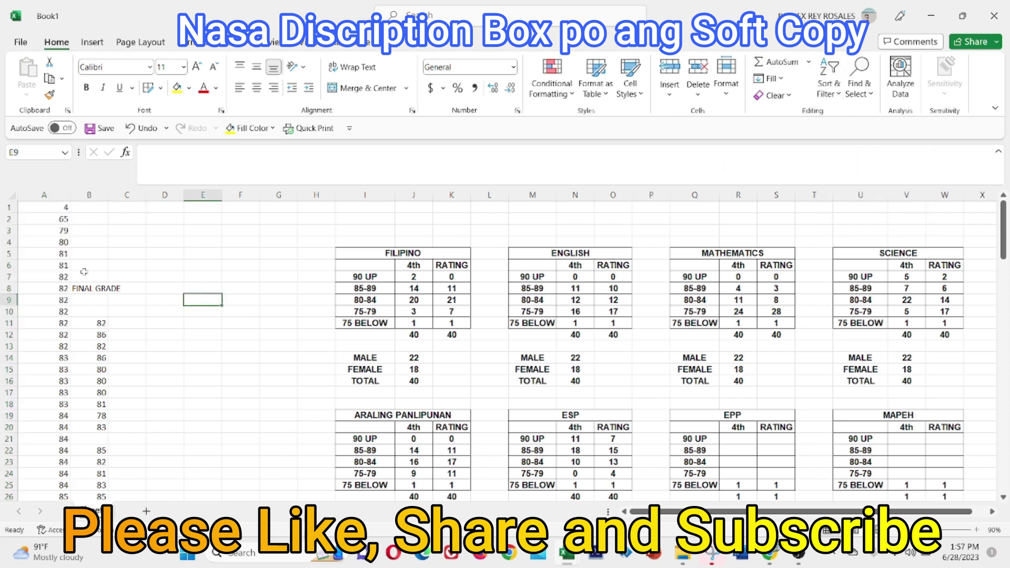
click(63, 231)
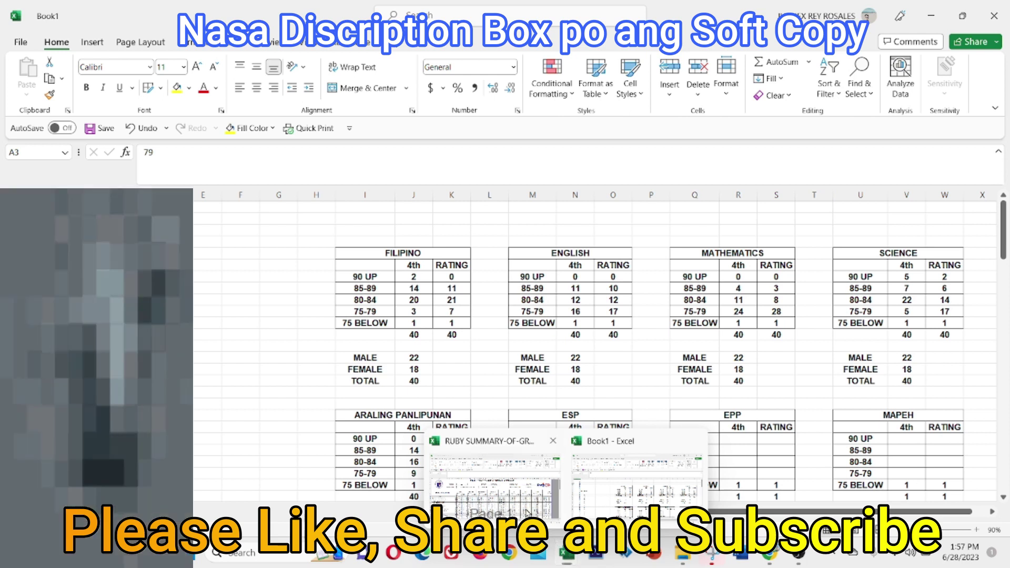
Step: Enter 1 as the EPP 4th count for the 75-79 bracket
mouse_move(566, 554)
click(523, 473)
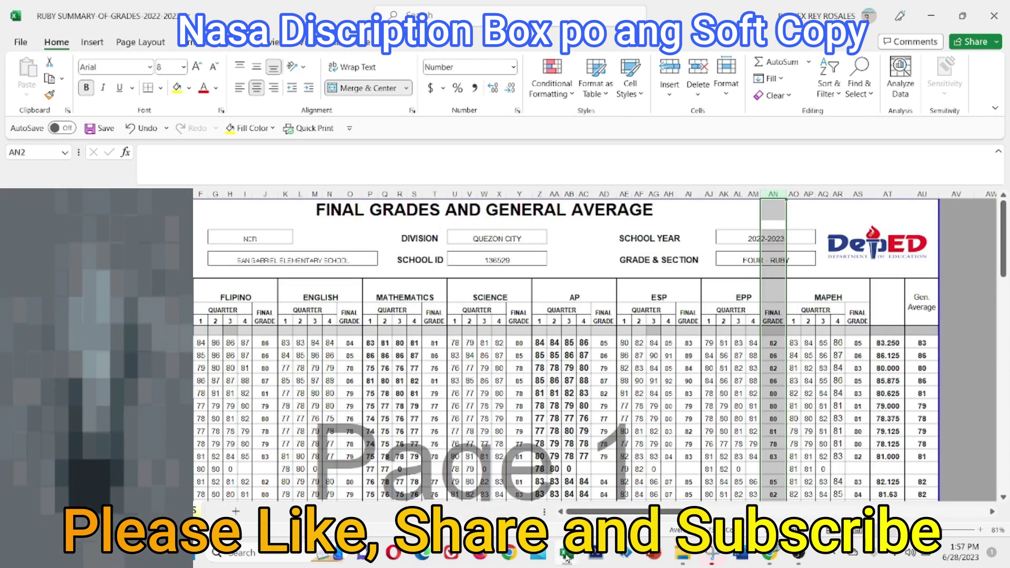
click(631, 473)
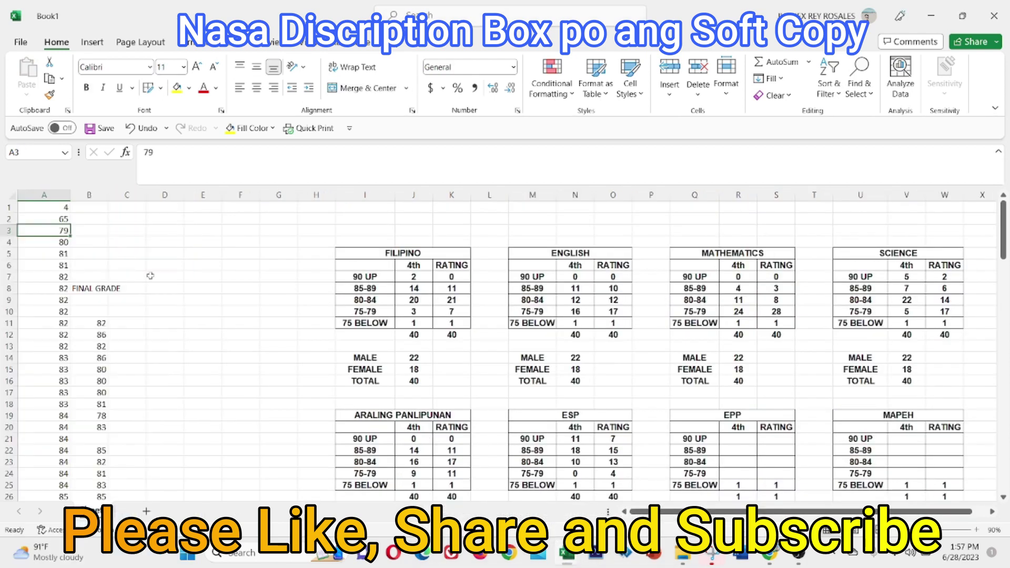
click(741, 475)
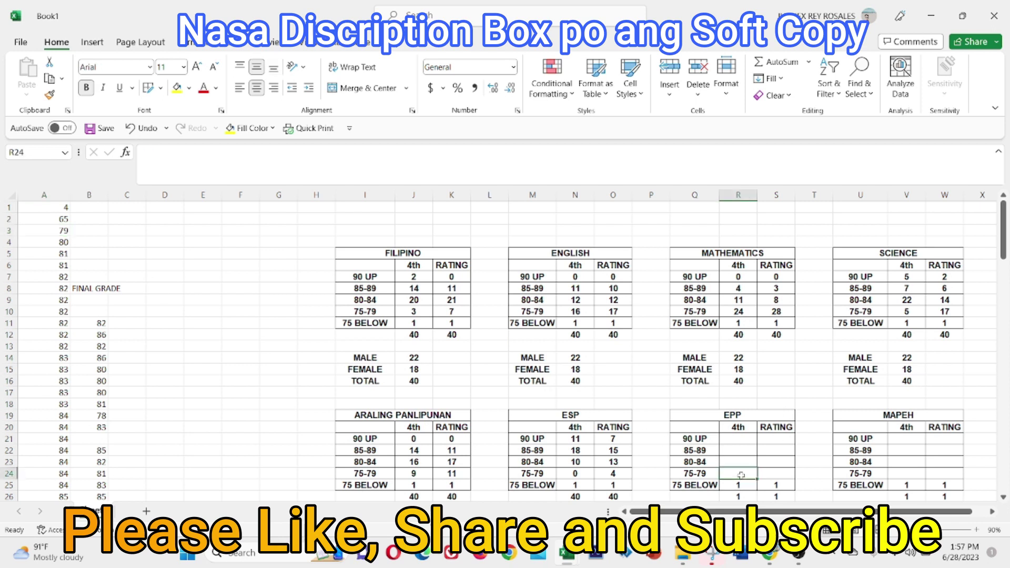
text(1)
click(240, 381)
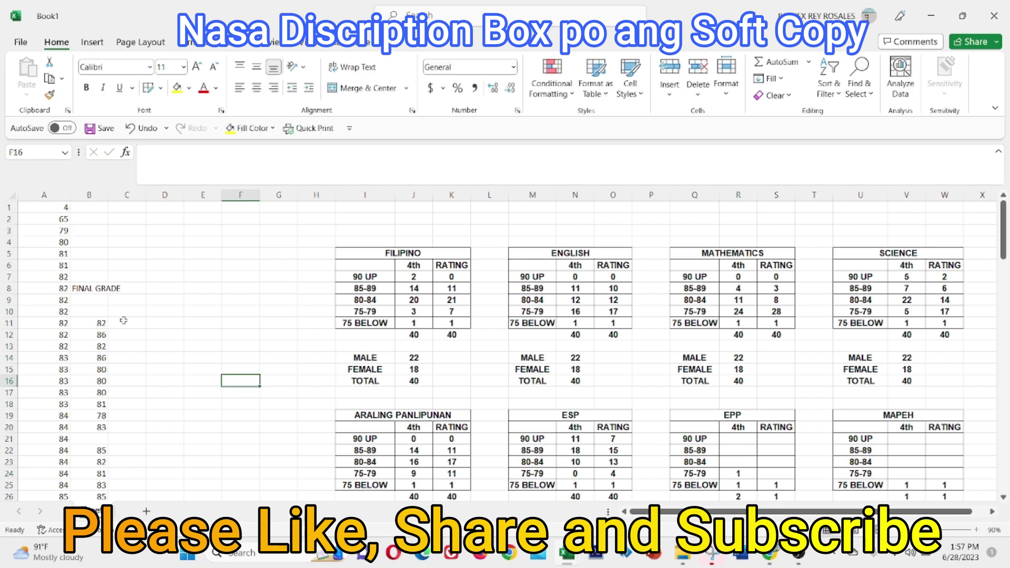
Step: Count the sorted grades in the 80-84 range and select the EPP 4th cell for that bracket
click(62, 242)
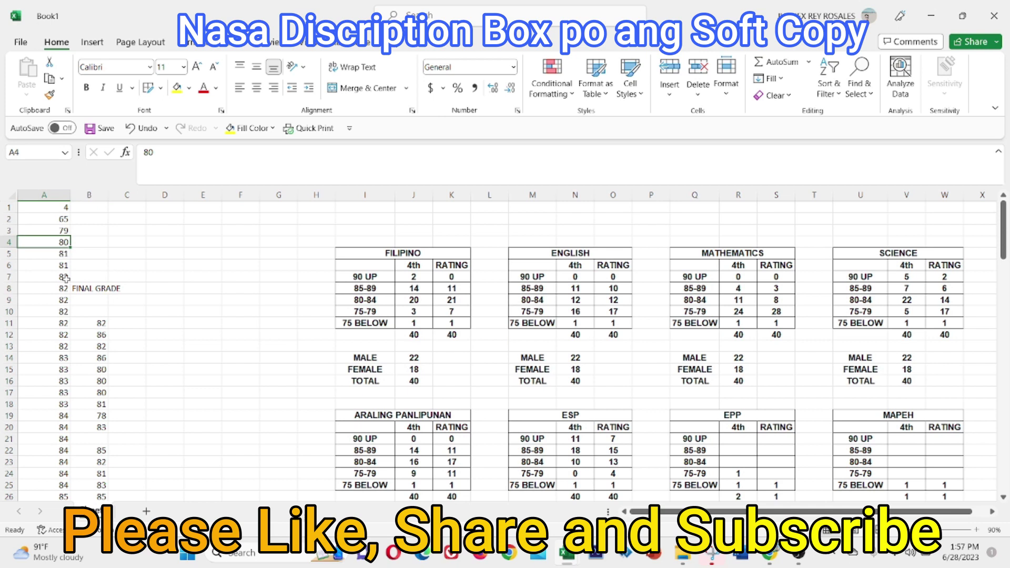
key(Down)
key(Down)
key(Down)
key(Down)
key(Down)
key(Down)
key(Down)
key(Down)
key(Down)
key(Down)
key(Down)
key(Down)
key(Down)
key(Down)
key(Down)
key(Down)
key(Down)
key(Down)
key(Down)
key(Down)
key(Down)
key(Down)
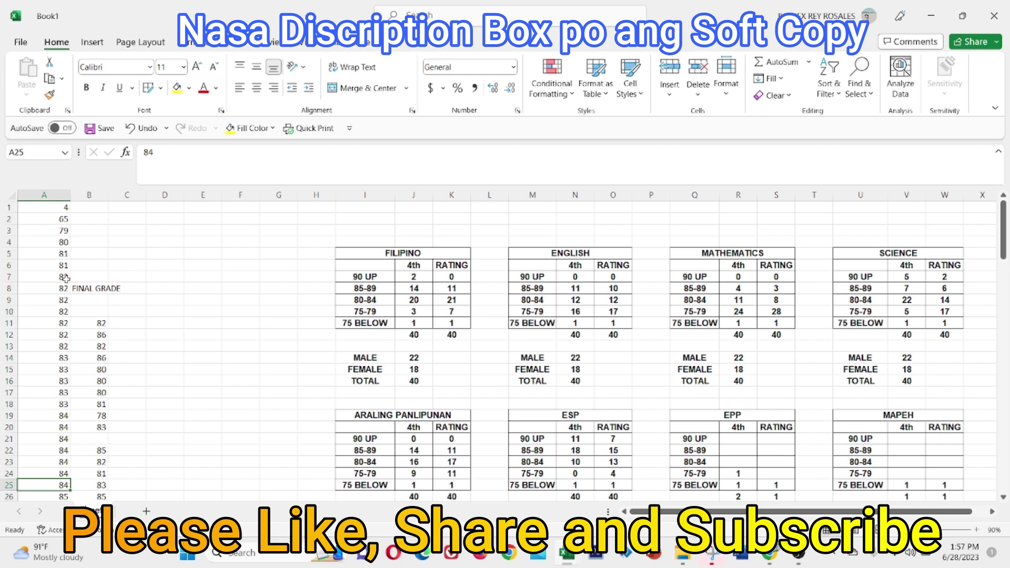
click(747, 463)
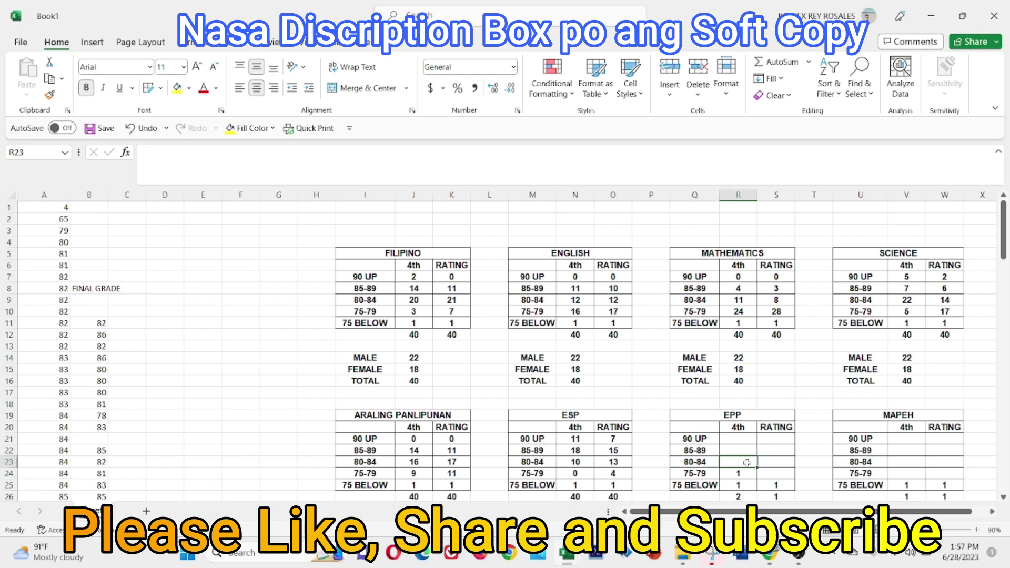
Step: Enter 22 for 80-84 and 13 for 85-89 in the EPP 4th column
text(22)
click(247, 358)
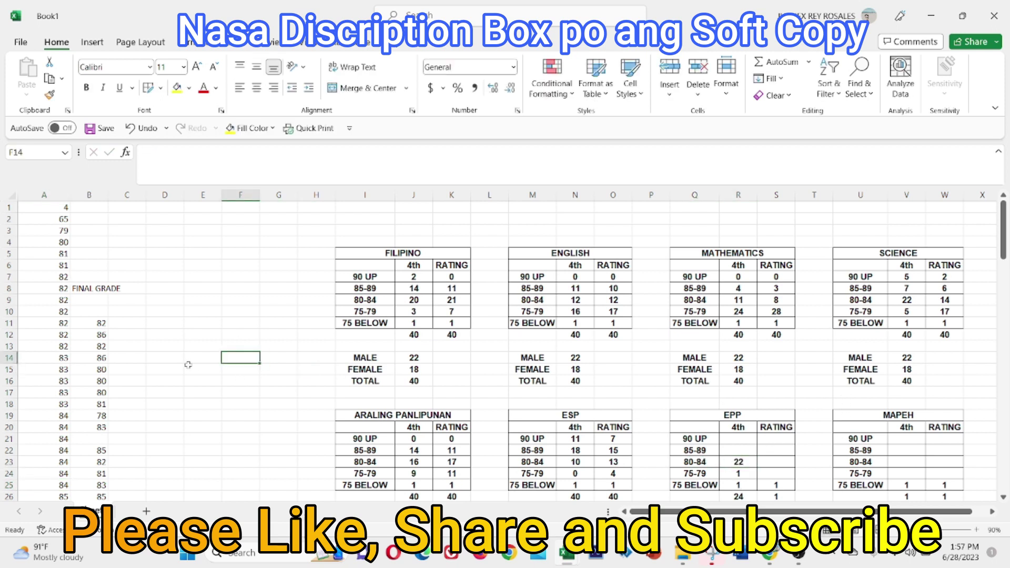
scroll(153, 354, down, 3)
scroll(82, 342, down, 2)
click(60, 322)
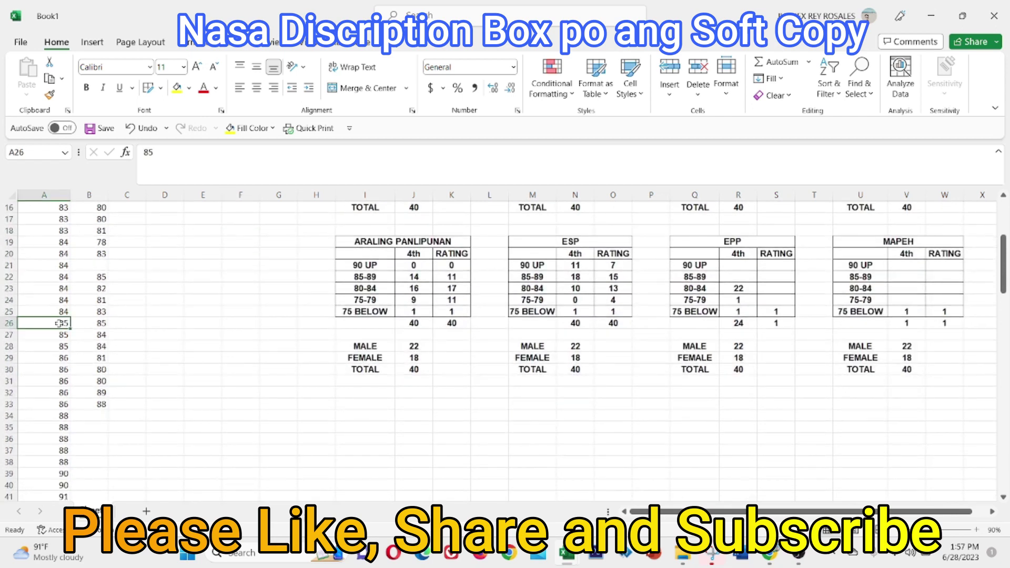
key(Down)
key(Down)
key(Down)
key(Down)
key(Down)
key(Down)
key(Down)
key(Down)
key(Down)
key(Down)
key(Down)
key(Down)
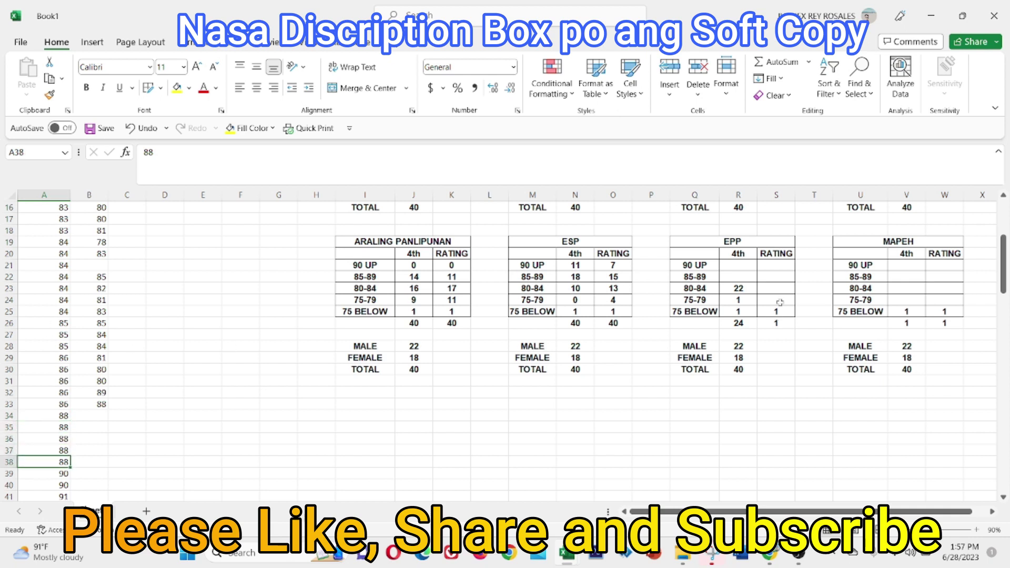
click(752, 278)
text(13)
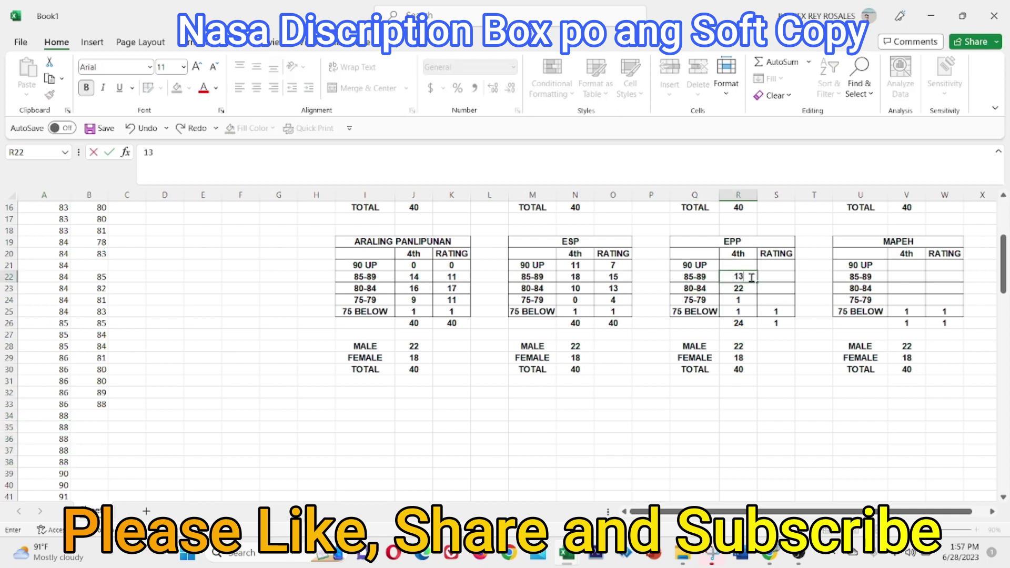
click(279, 423)
Step: Count the remaining grades and enter 3 for 90 UP, bringing the EPP 4th total to 40
scroll(91, 415, down, 2)
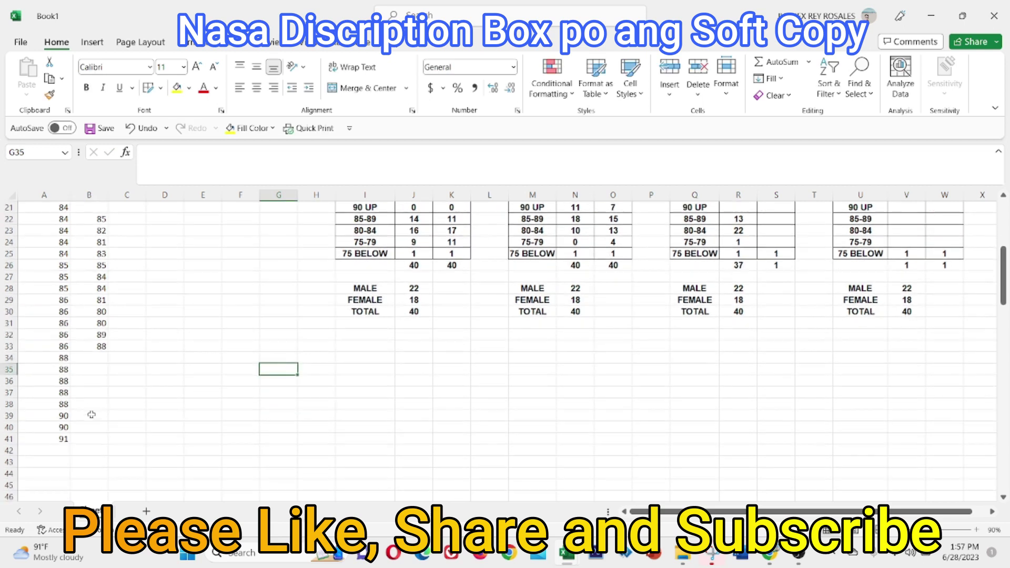
click(63, 415)
click(63, 438)
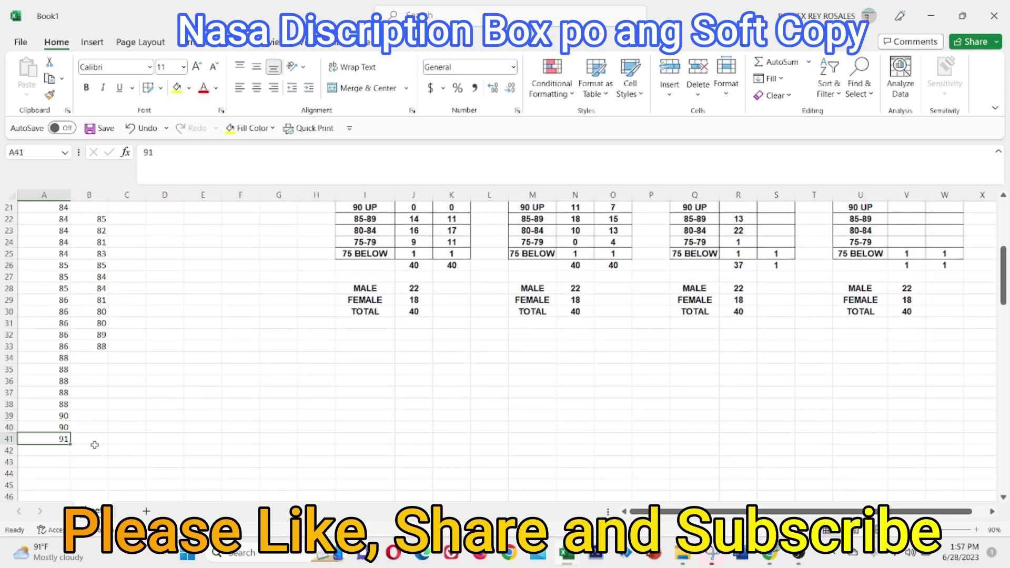
scroll(624, 461, up, 5)
click(742, 383)
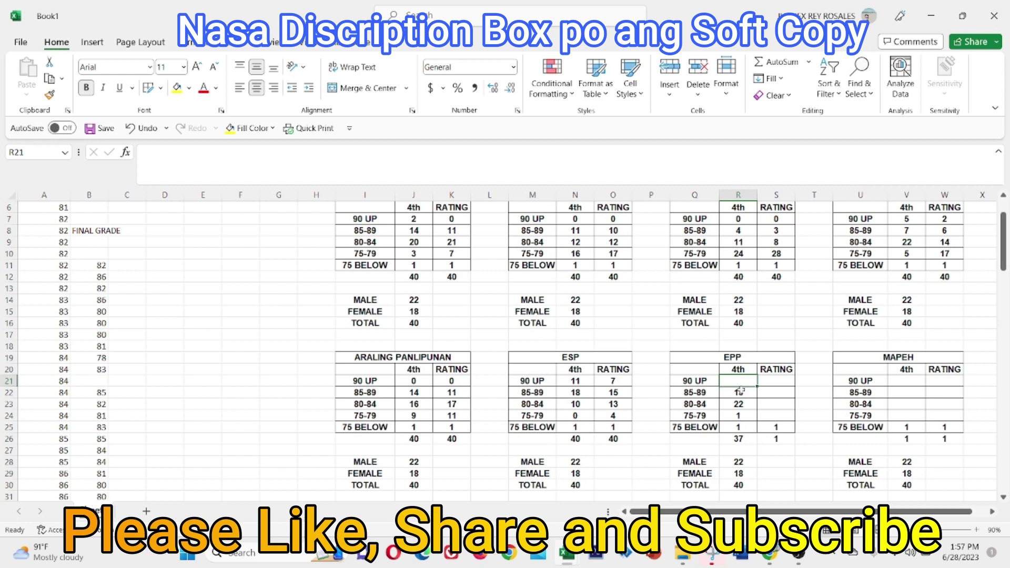
text(3)
click(707, 465)
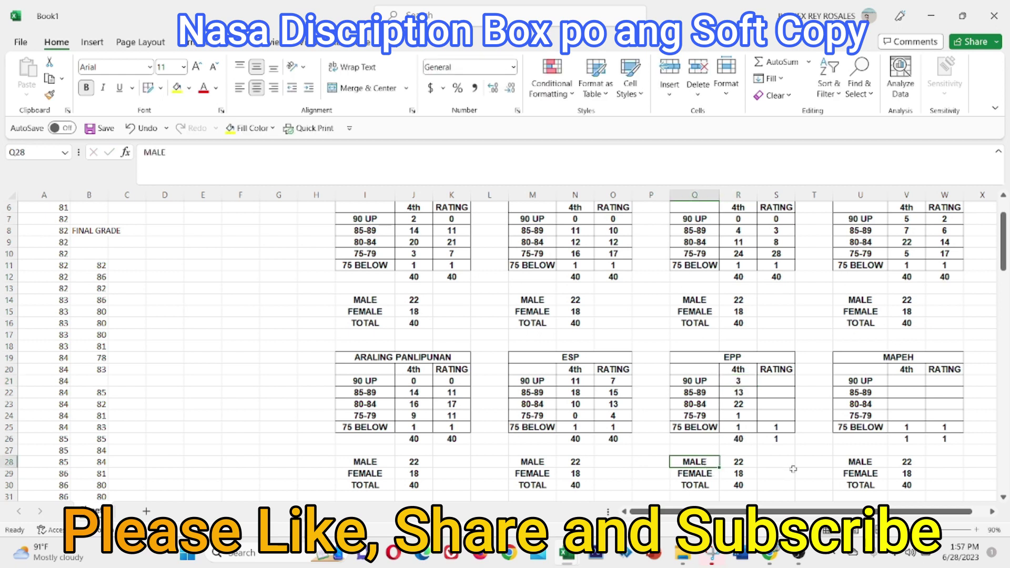
scroll(793, 468, down, 2)
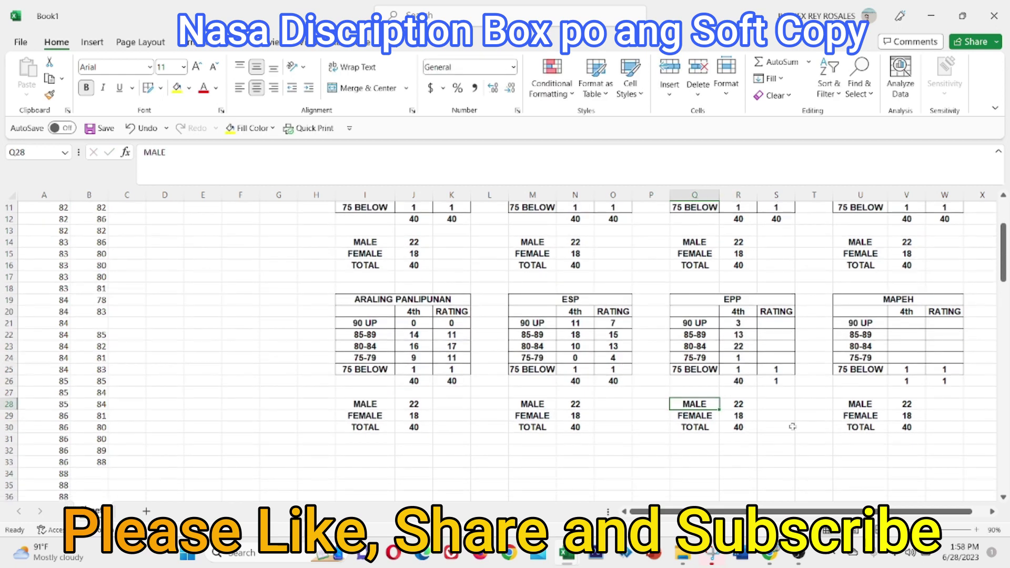
scroll(399, 402, up, 4)
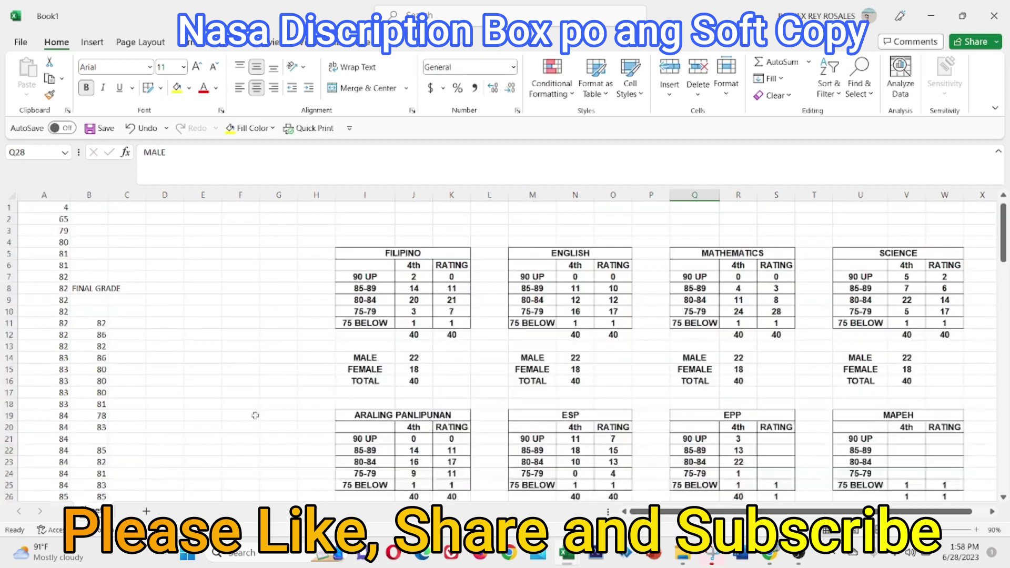
Step: Sort column B final grades smallest to largest, expanding the selection so column A moves along
click(89, 195)
click(834, 80)
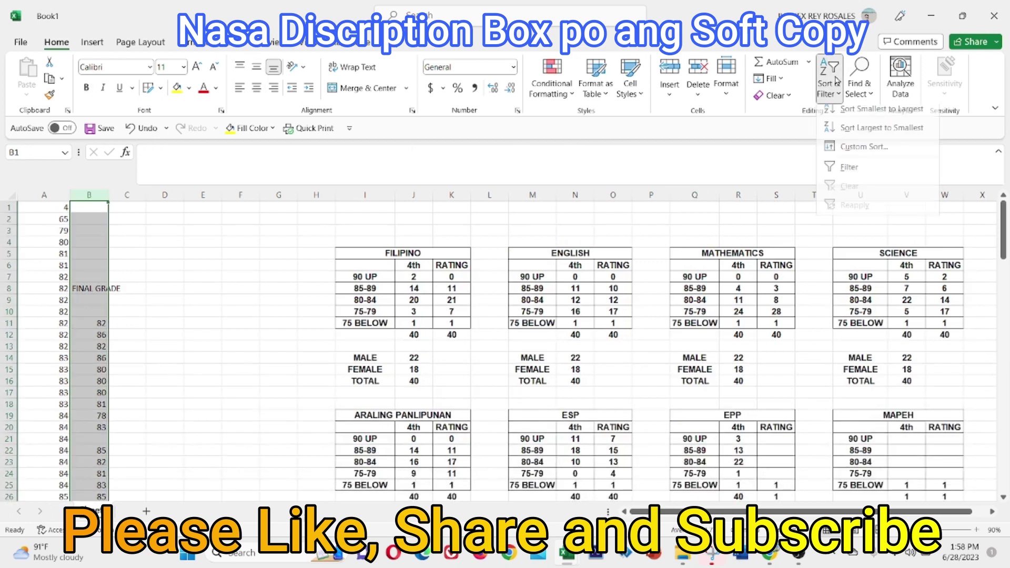
click(864, 115)
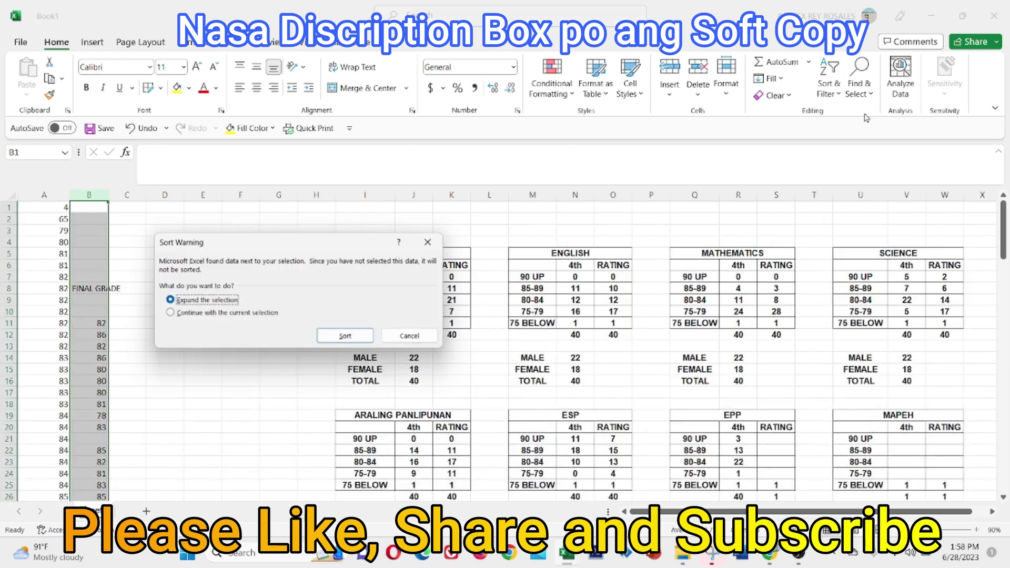
click(348, 338)
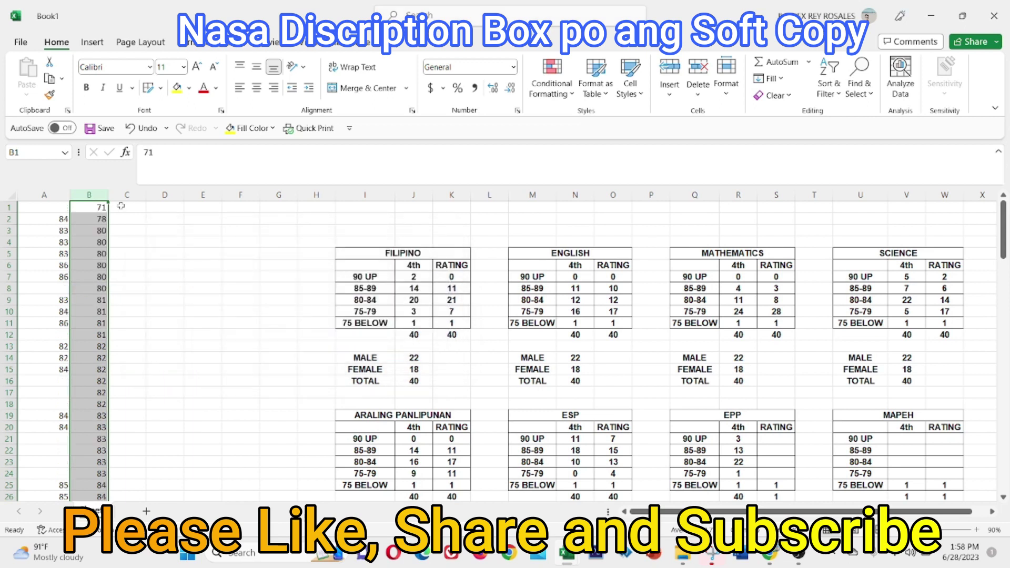
click(96, 220)
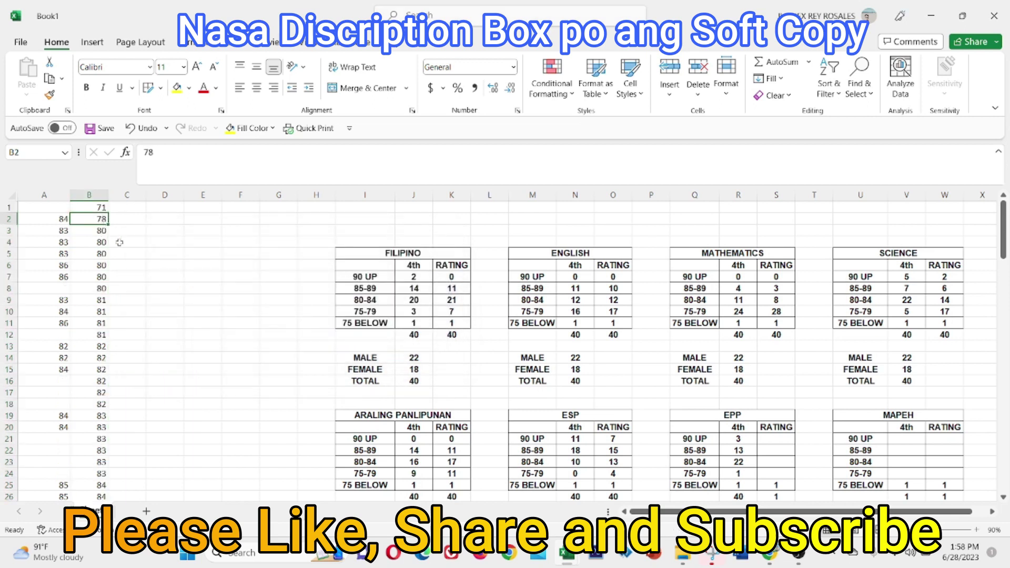
Step: Enter EPP RATING counts of 1 for 75-79 and 28 for 80-84
click(788, 477)
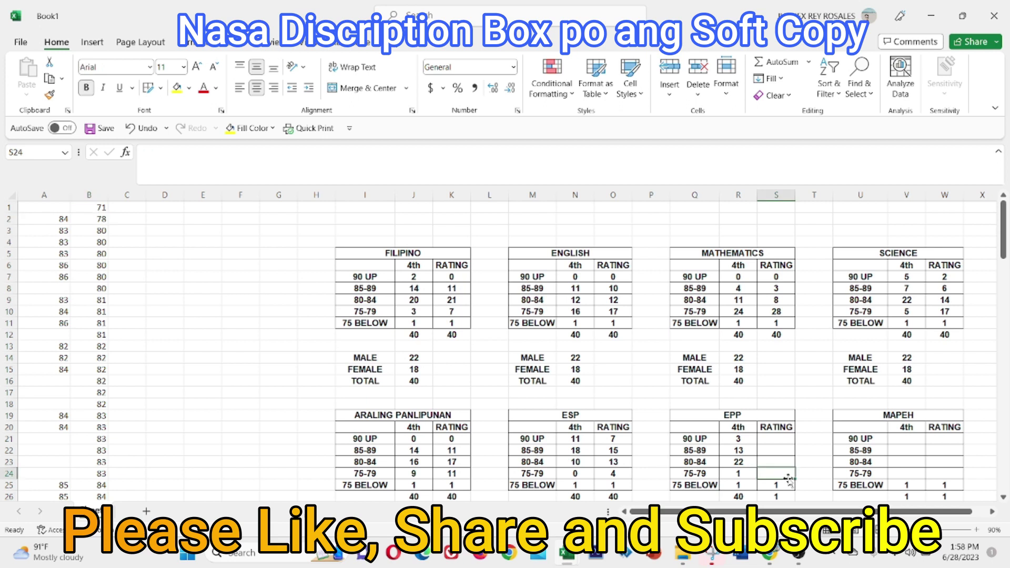
text(1)
click(683, 493)
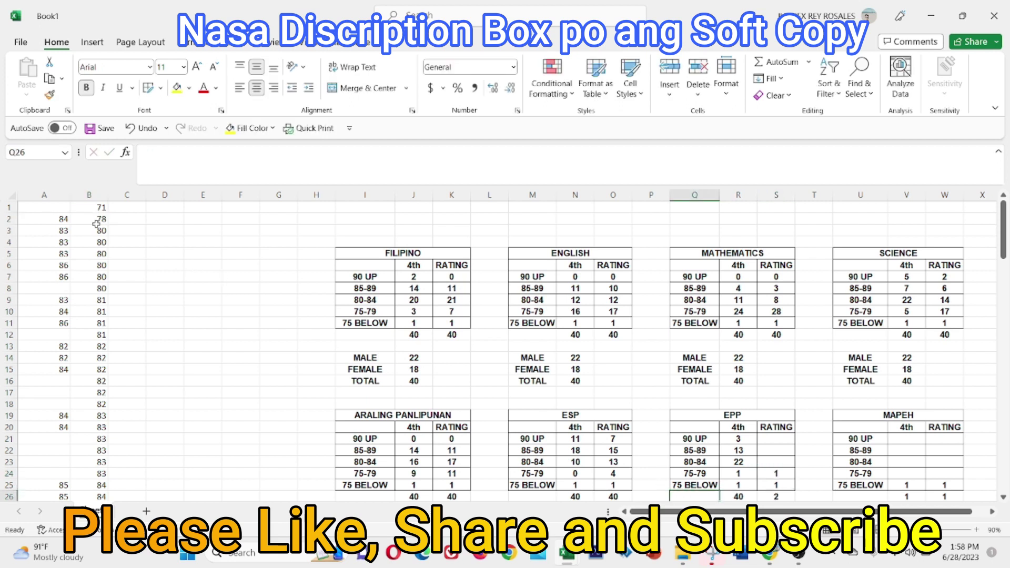
click(96, 232)
key(Down)
key(Down)
key(Down)
key(Down)
key(Down)
key(Down)
key(Down)
key(Down)
key(Down)
key(Down)
key(Down)
key(Down)
key(Down)
key(Down)
key(Down)
key(Down)
key(Down)
key(Down)
key(Down)
key(Down)
key(Down)
key(Down)
key(Down)
key(Down)
key(Down)
key(Down)
key(Down)
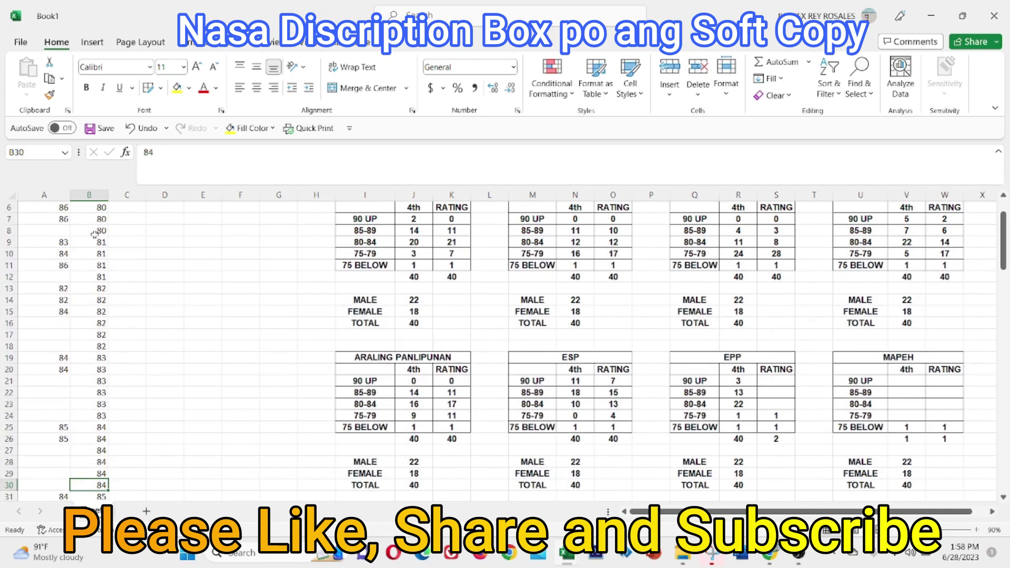
click(763, 404)
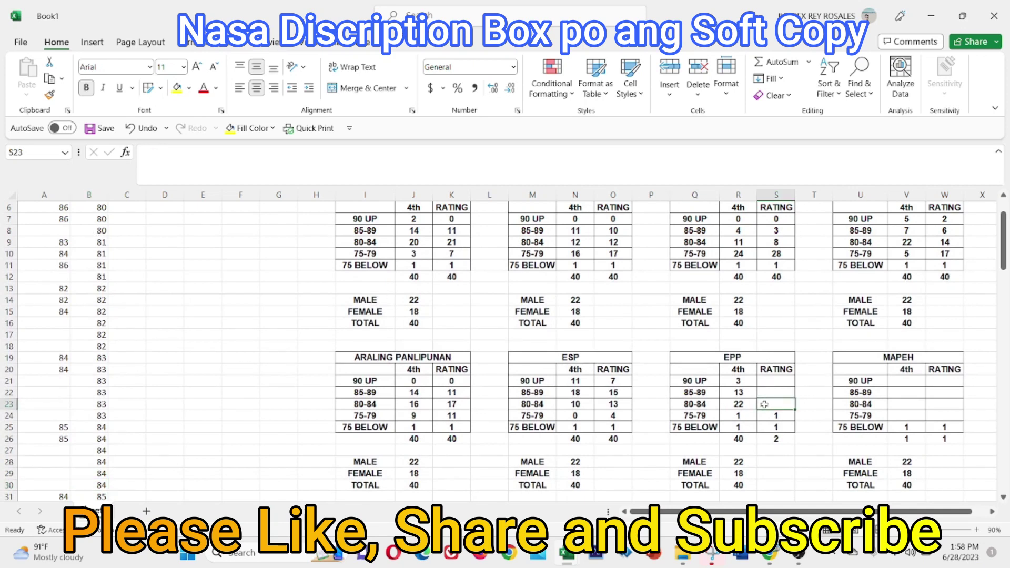
text(28)
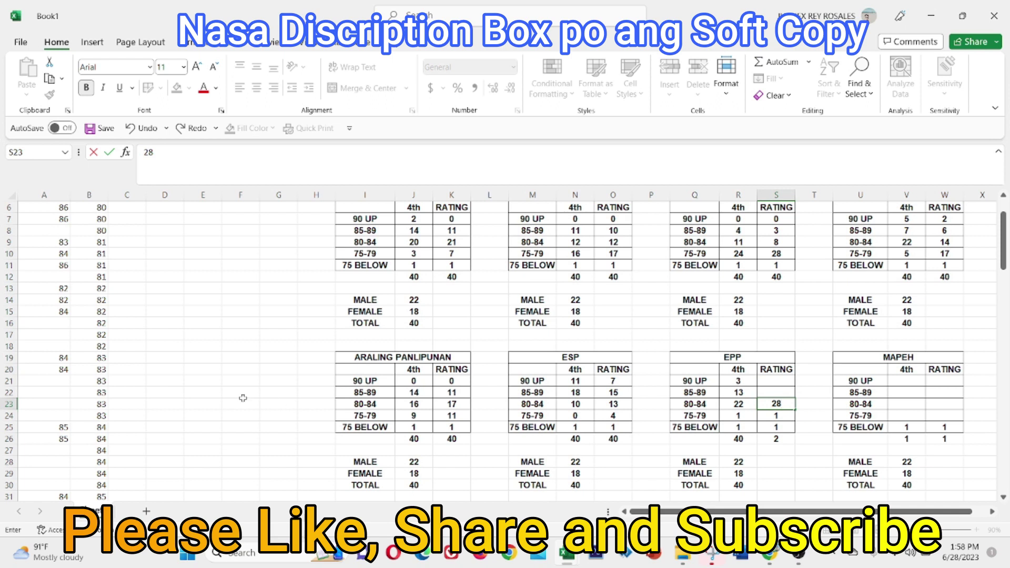
click(242, 399)
Step: Count the higher final grades and enter 10 for 85-89 and 0 for 90 UP
scroll(252, 428, down, 3)
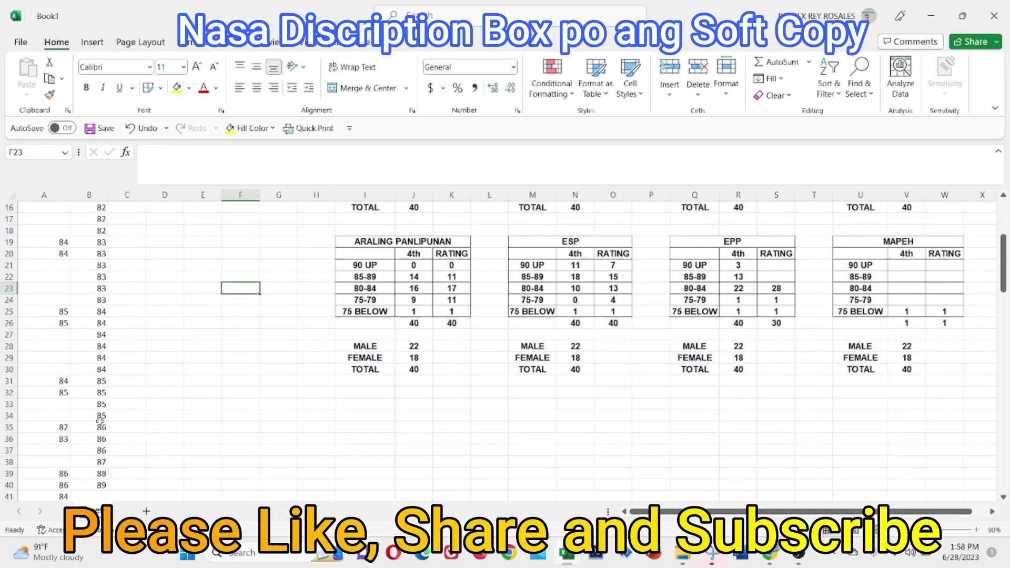
click(102, 382)
key(Down)
key(Down)
key(Down)
key(Down)
key(Down)
key(Down)
key(Down)
key(Down)
key(Down)
scroll(135, 397, up, 3)
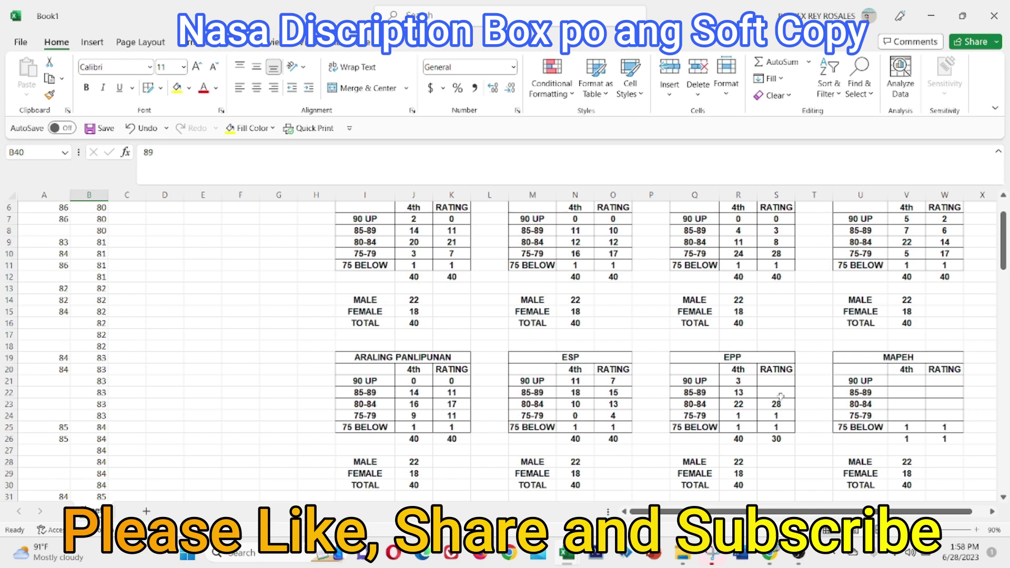
click(780, 397)
text(10)
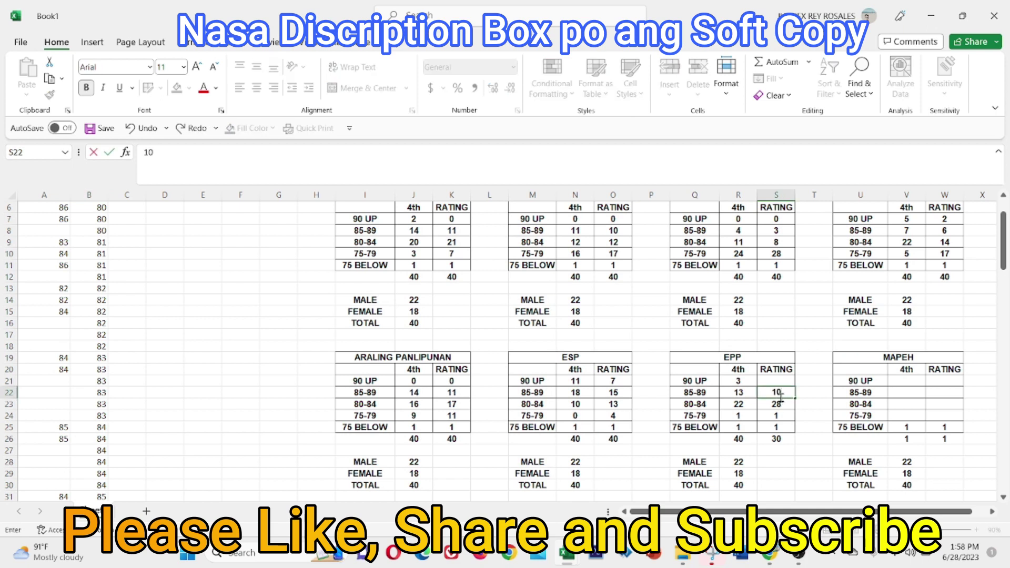
click(779, 381)
text(0)
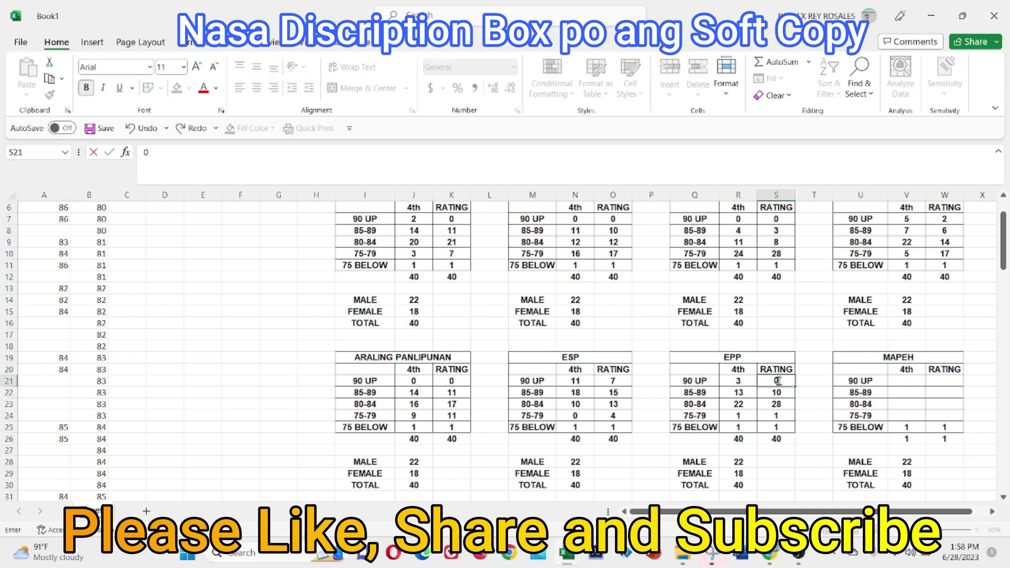
click(614, 474)
Step: Check the EPP table's FEMALE count and totals to confirm they reach 40
scroll(806, 490, down, 2)
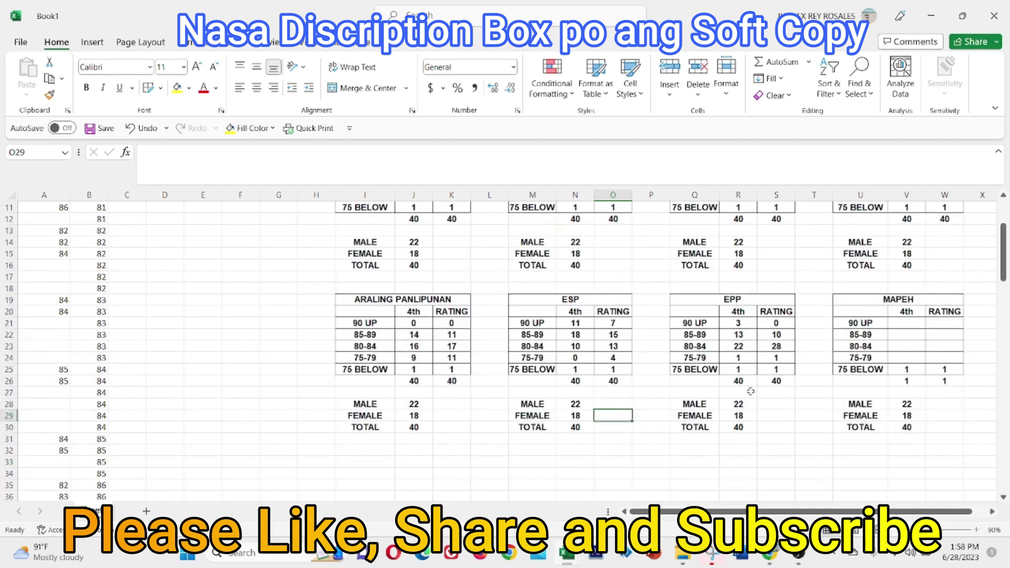
click(739, 405)
click(739, 427)
click(740, 404)
click(744, 420)
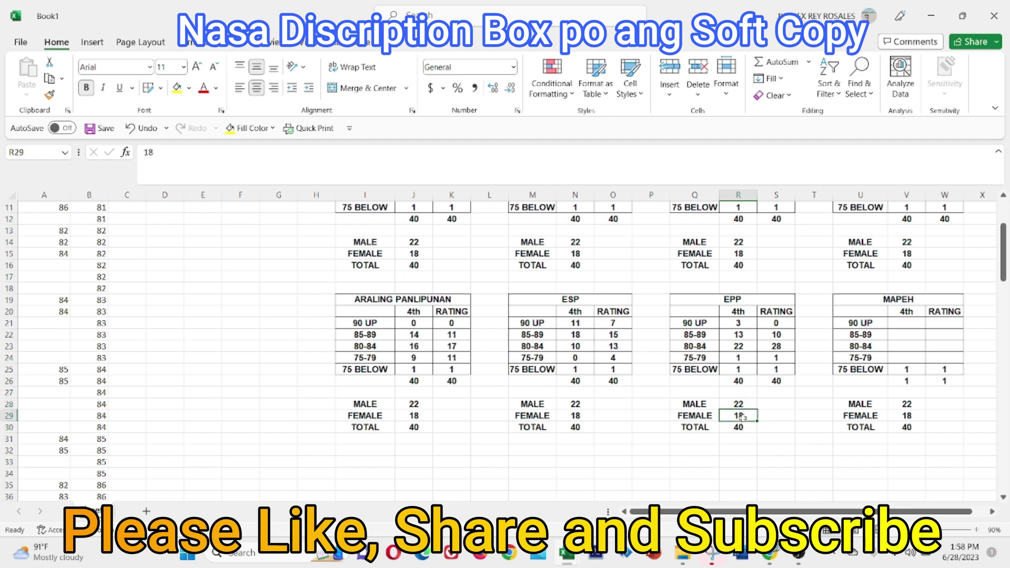
scroll(741, 417, up, 2)
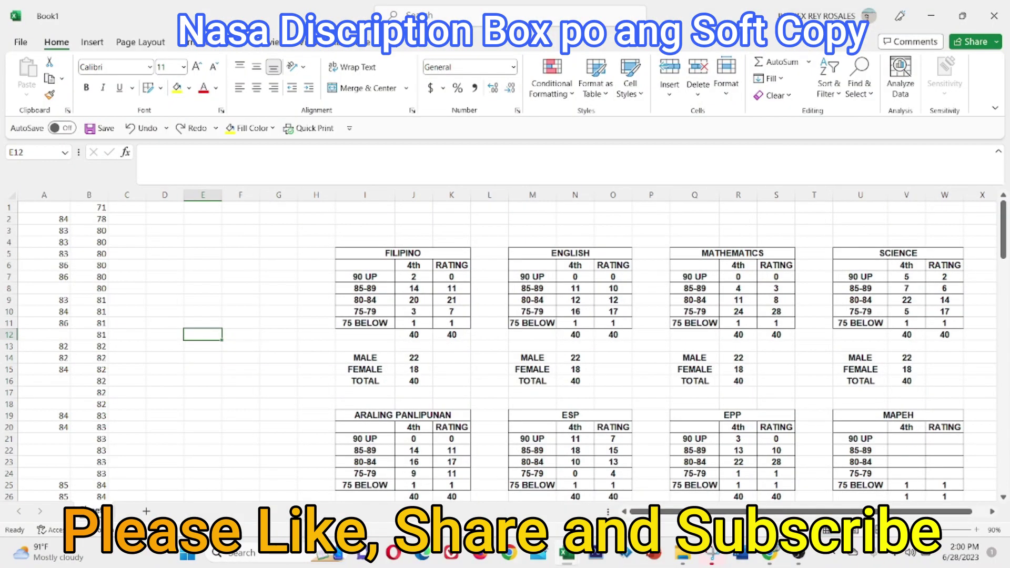
Step: Clear the old grades from columns A and B of Book1
click(56, 197)
right_click(57, 198)
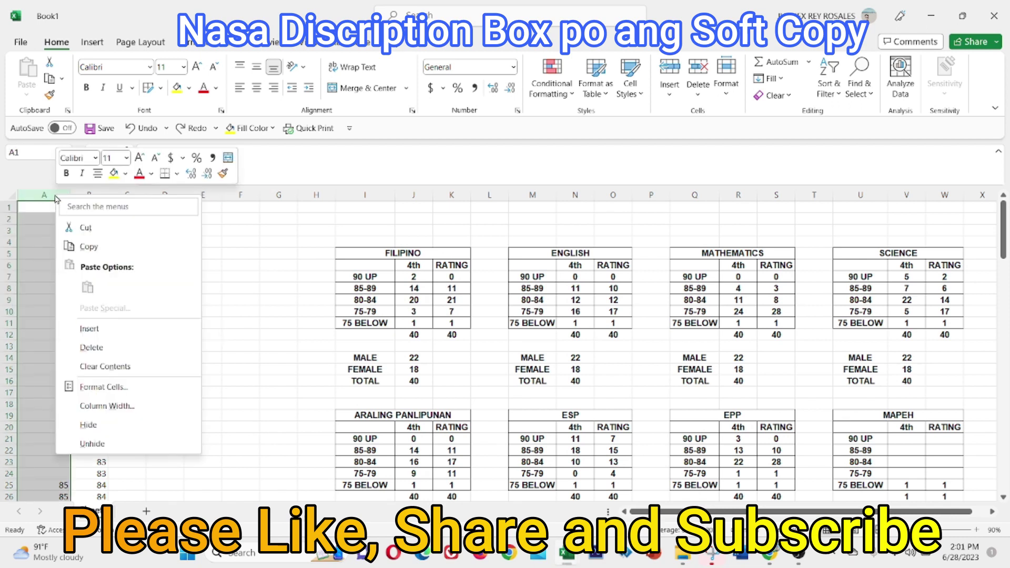
click(105, 366)
click(89, 196)
right_click(100, 197)
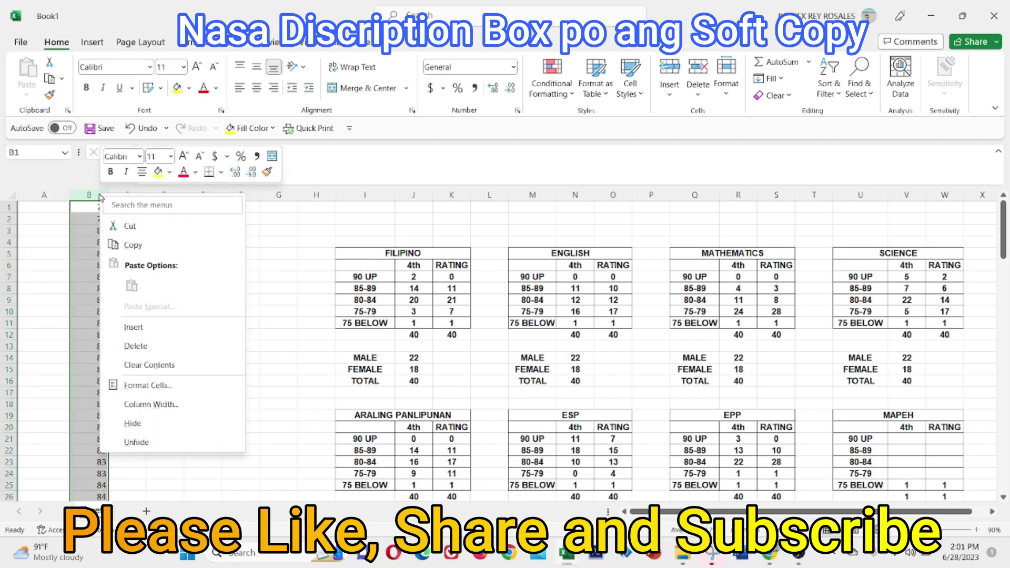
click(149, 365)
Step: Copy the MAPEH 4th-quarter grades column (AR) from the RUBY summary workbook
click(164, 346)
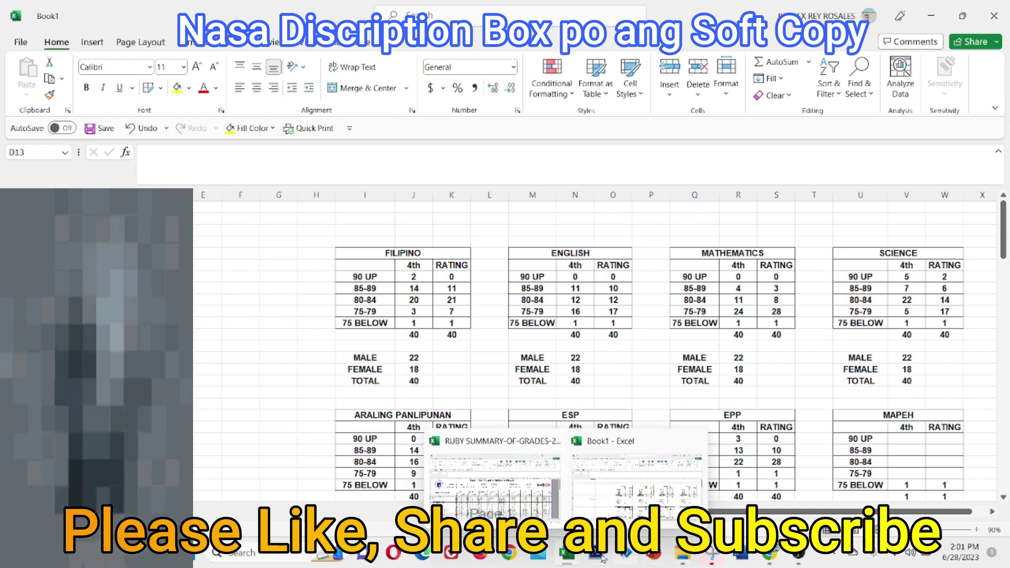
click(579, 489)
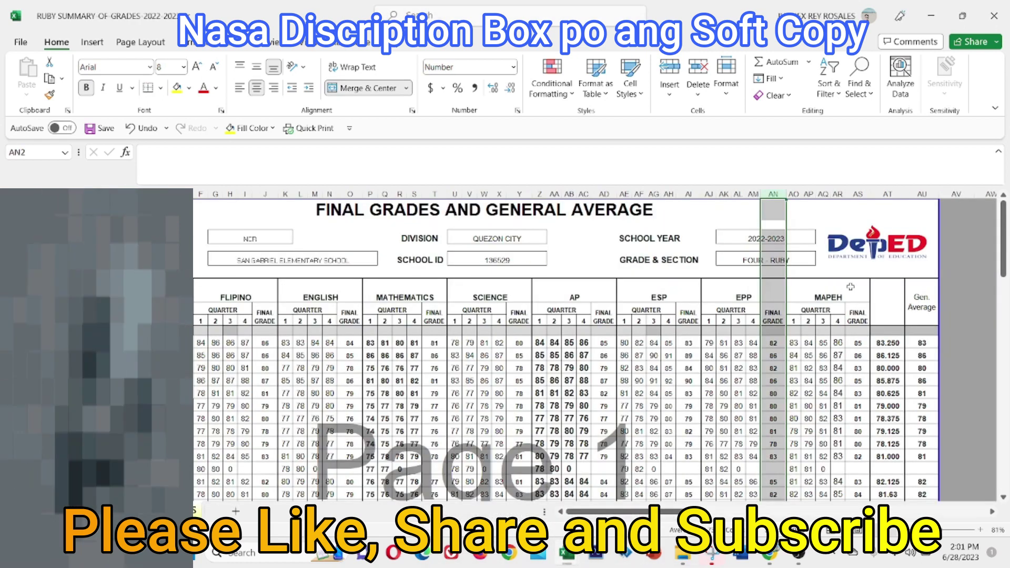
click(837, 193)
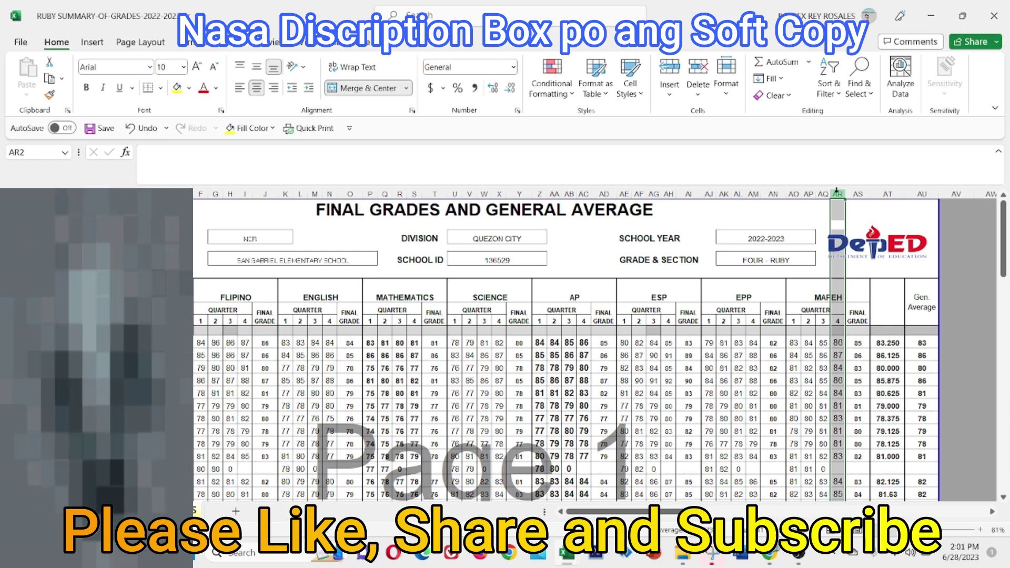
right_click(837, 191)
click(852, 219)
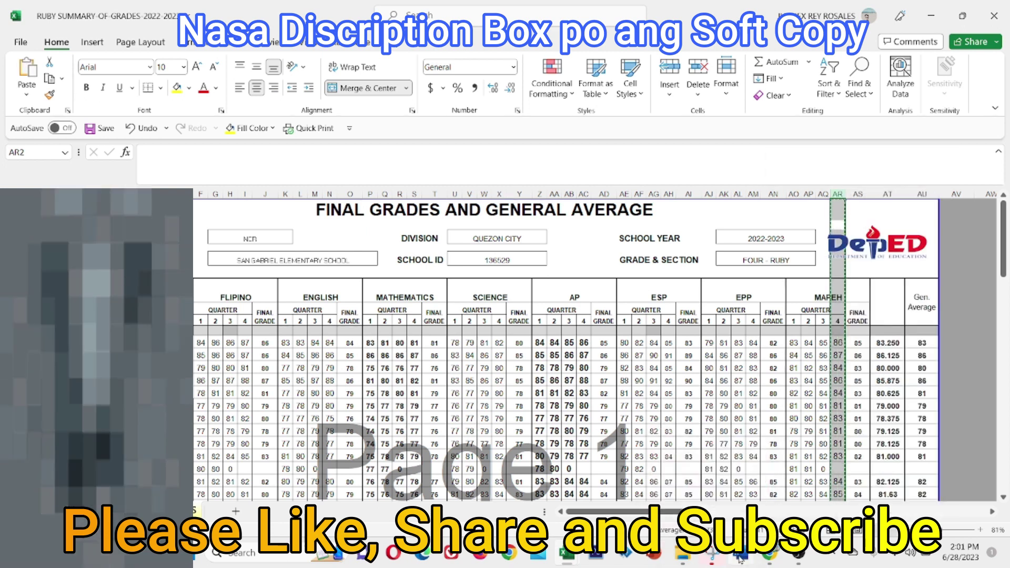
mouse_move(566, 554)
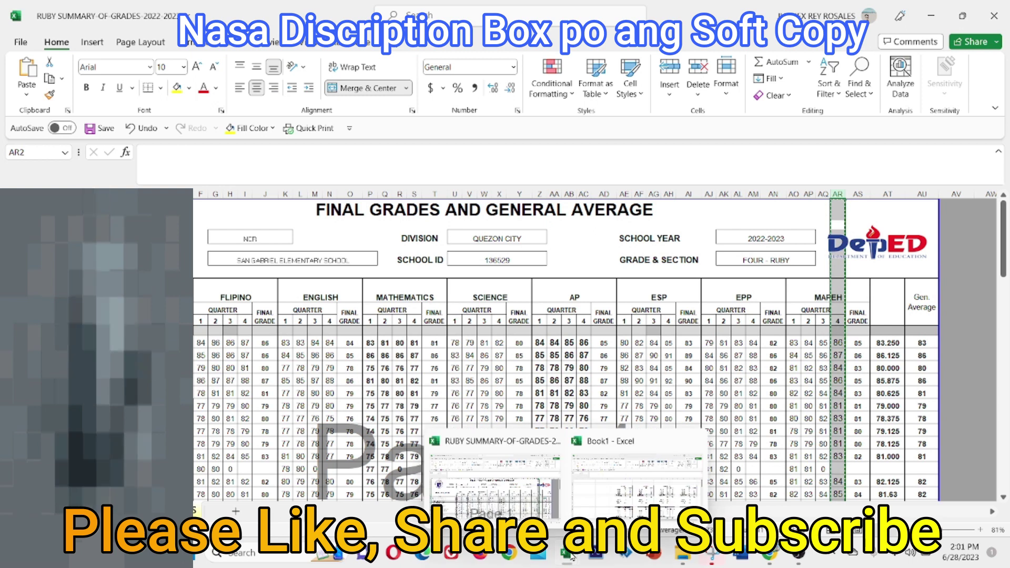
click(636, 474)
Step: Paste the MAPEH 4th-quarter grades as values into column A, then copy the MAPEH final grades (AS)
right_click(70, 210)
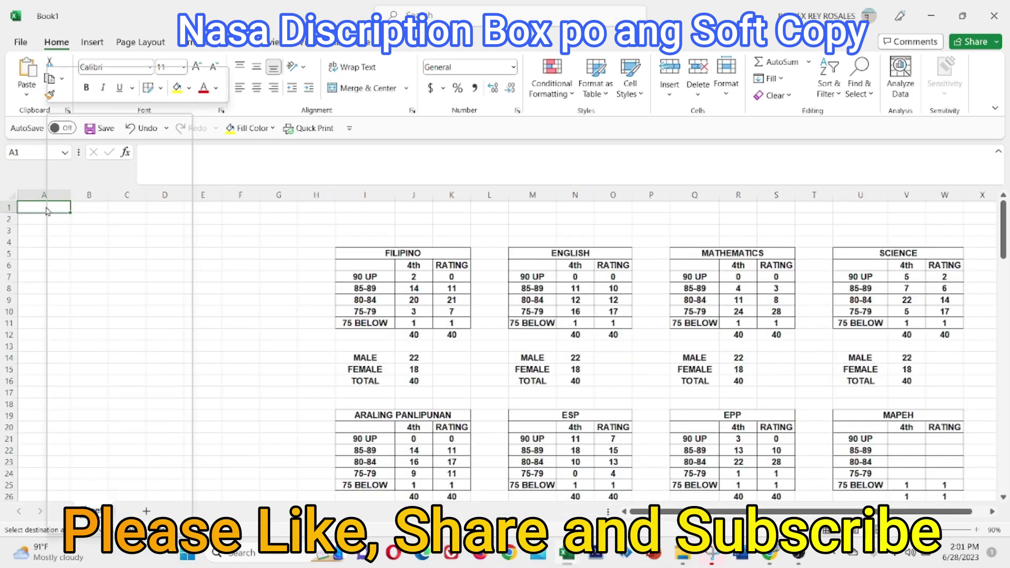
click(97, 206)
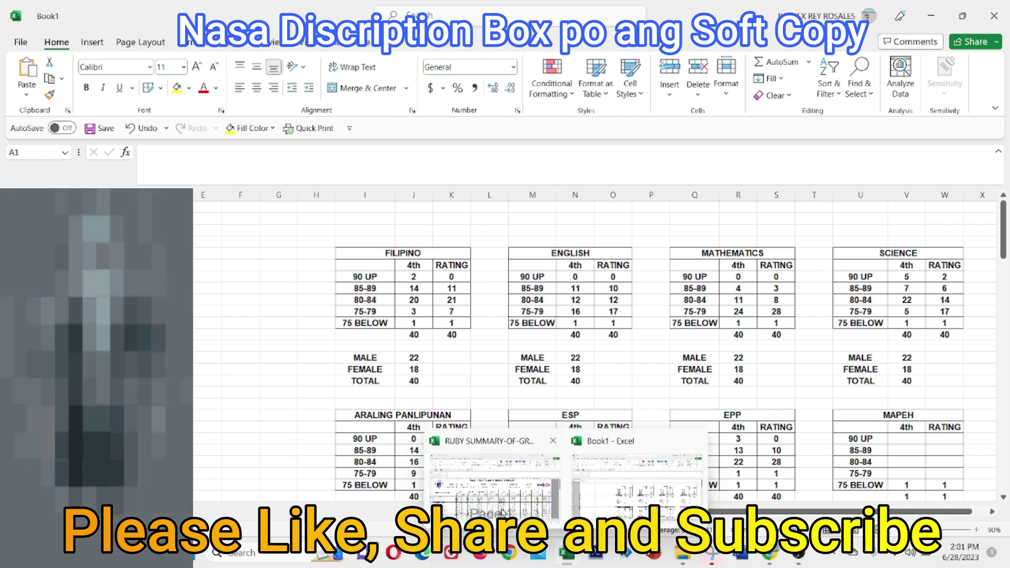
mouse_move(566, 554)
click(497, 507)
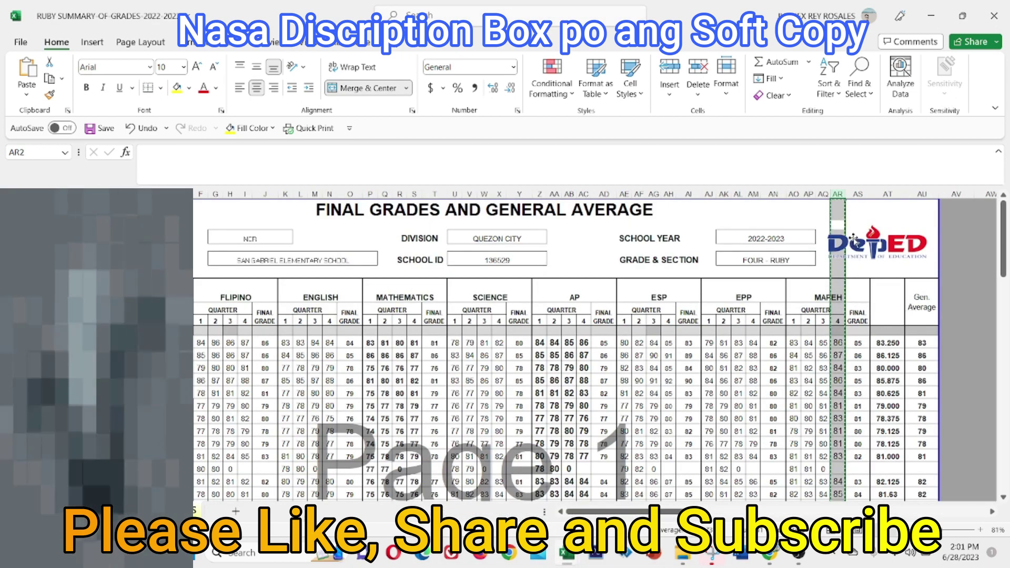
right_click(858, 194)
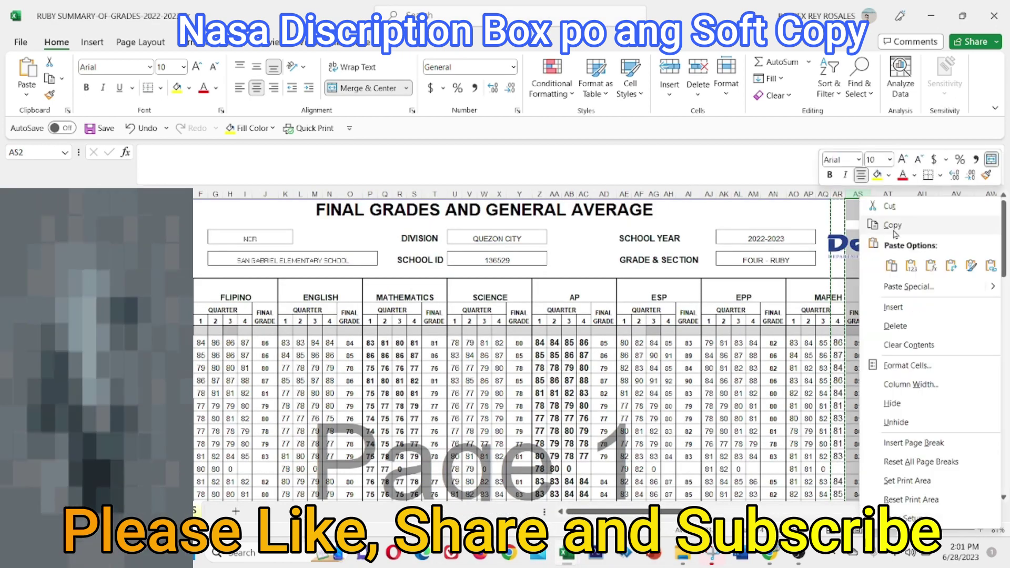
click(889, 224)
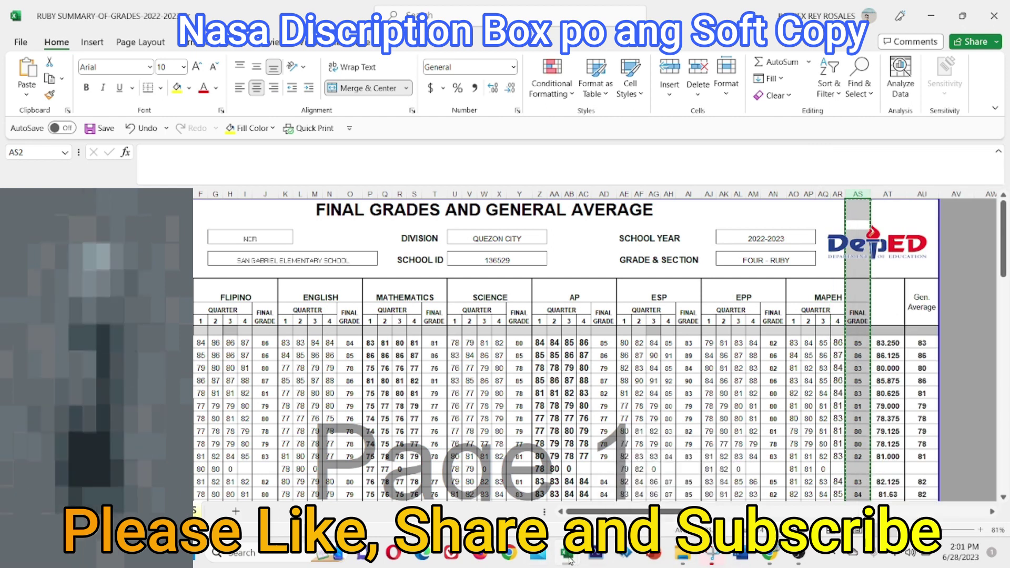
click(599, 509)
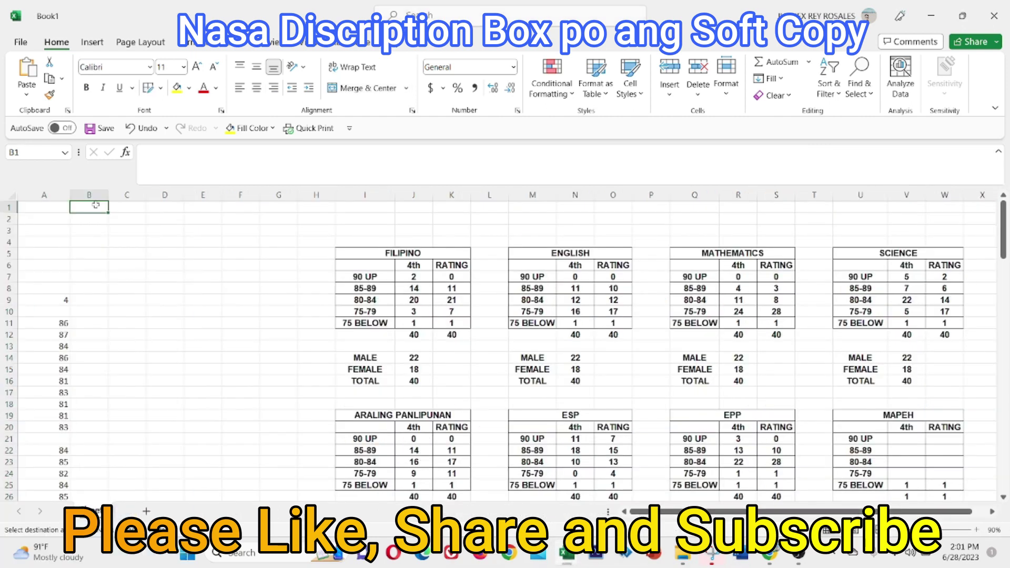
Step: Paste the MAPEH final grades as values into column B, then sort column A smallest to largest
right_click(94, 207)
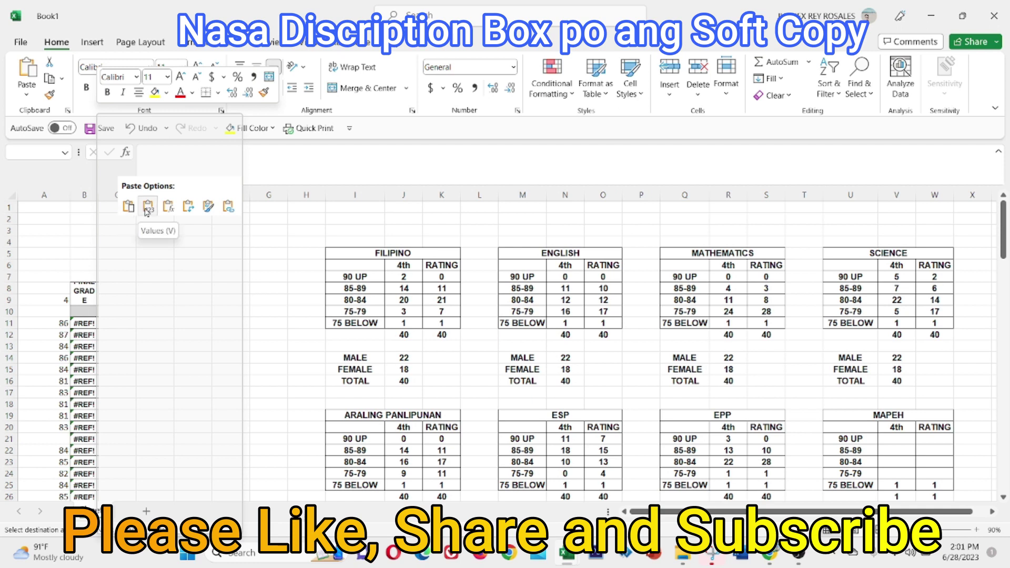
click(148, 207)
click(53, 194)
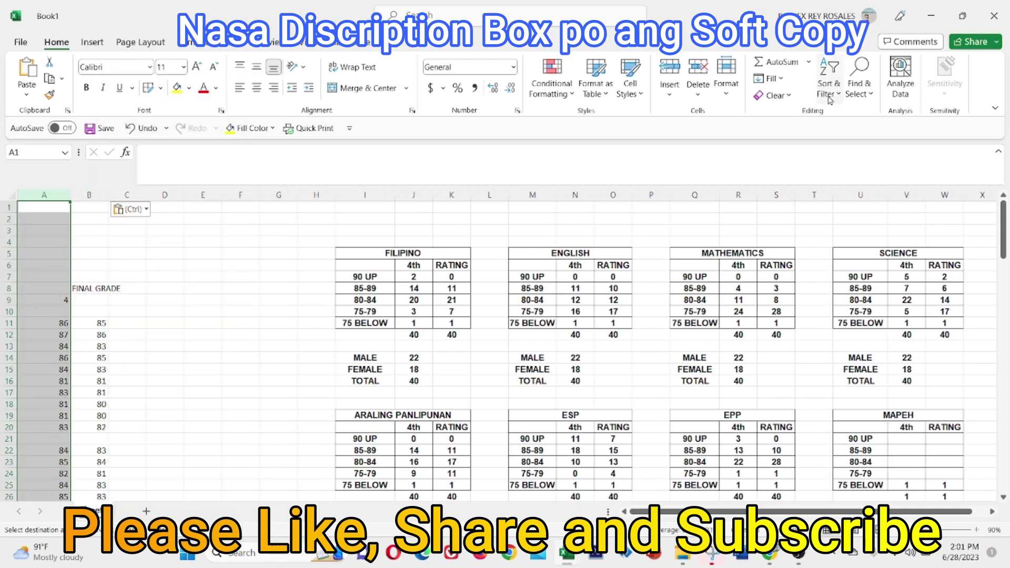
click(817, 76)
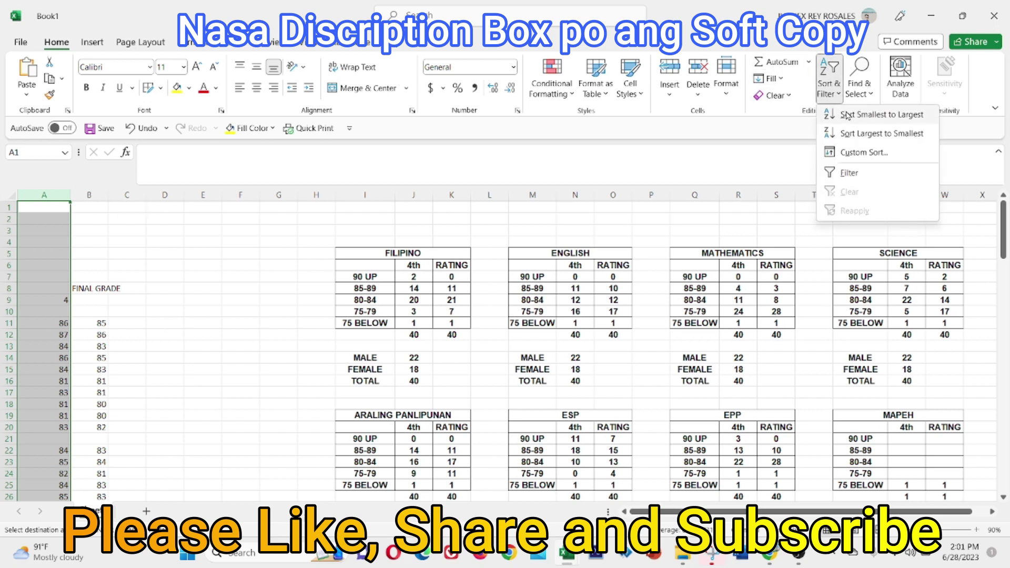
click(847, 113)
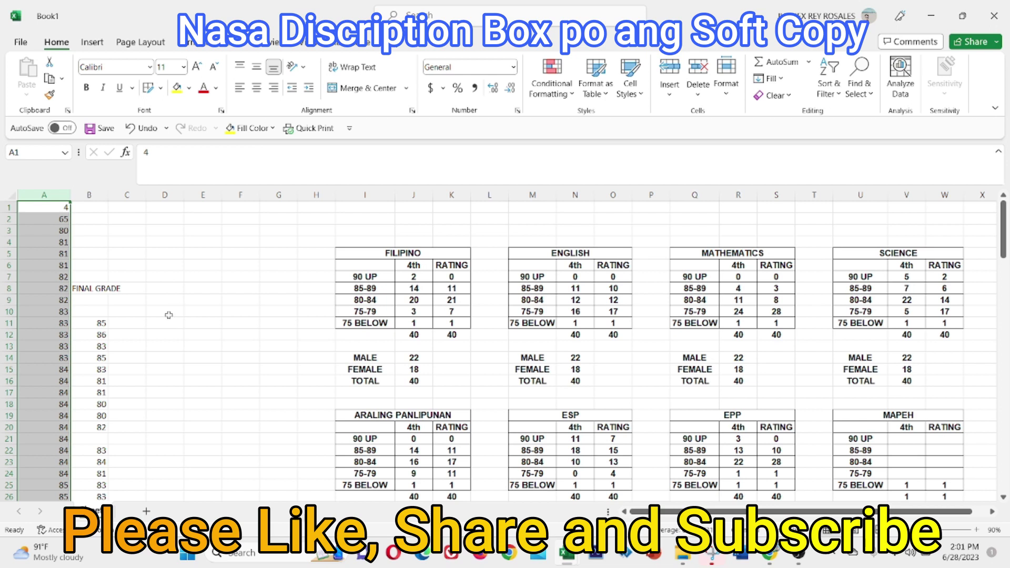
Step: Enter 0 as the MAPEH 4th count for the 75-79 range
click(57, 235)
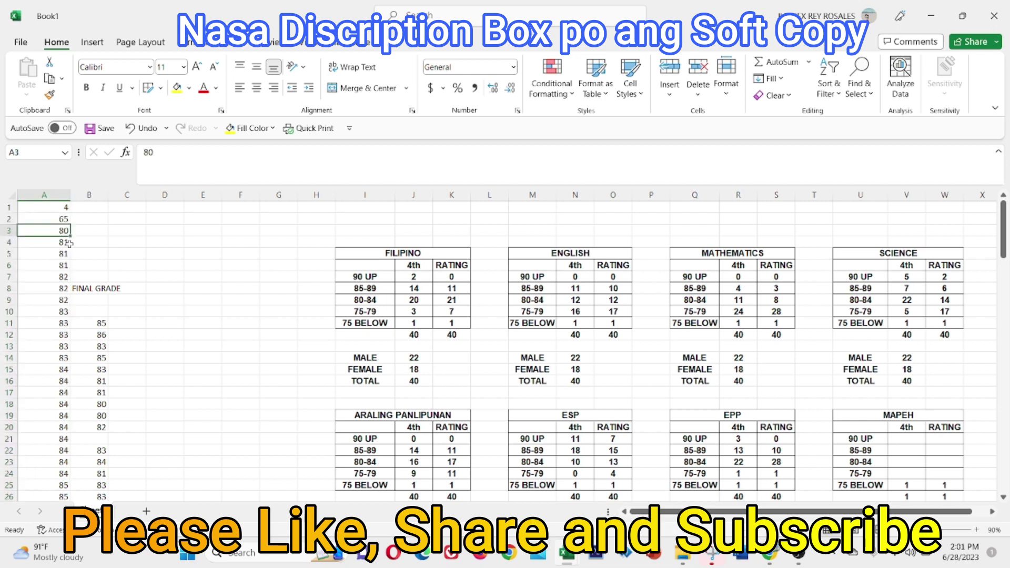
click(902, 473)
text(0)
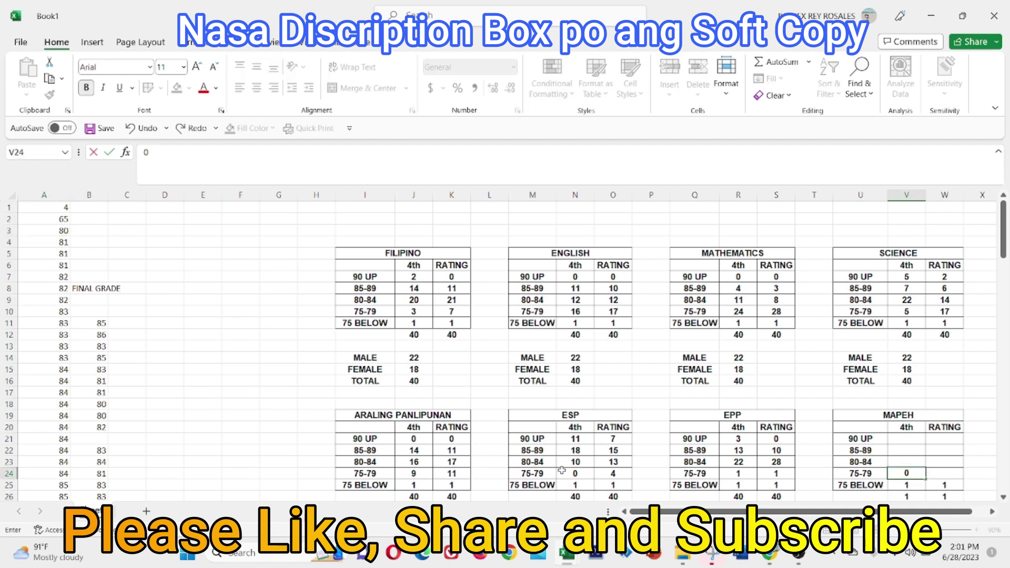
click(292, 415)
Step: Count the sorted grades in the 80-84 range and enter 22 as its MAPEH 4th count
click(61, 232)
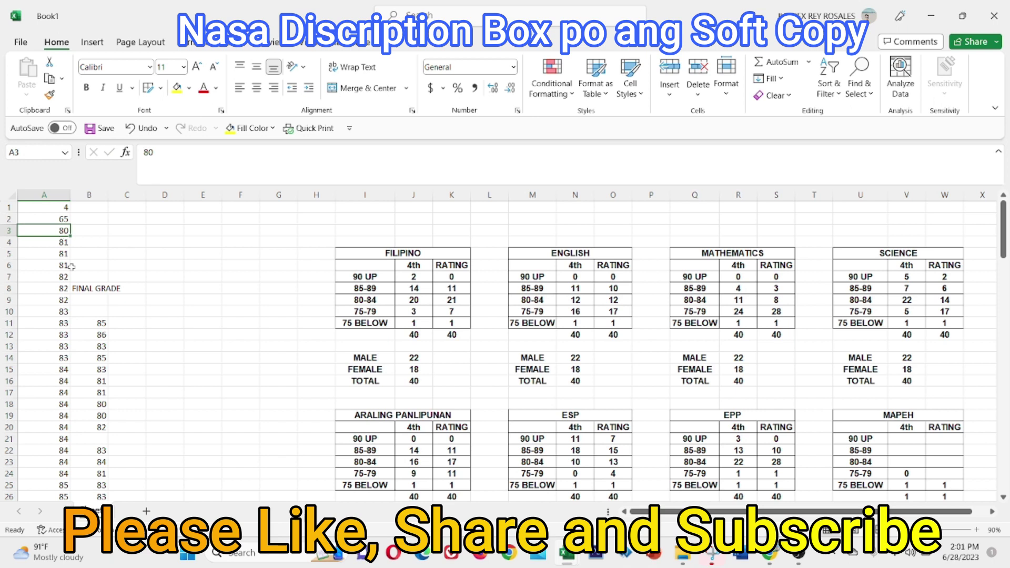
key(Down)
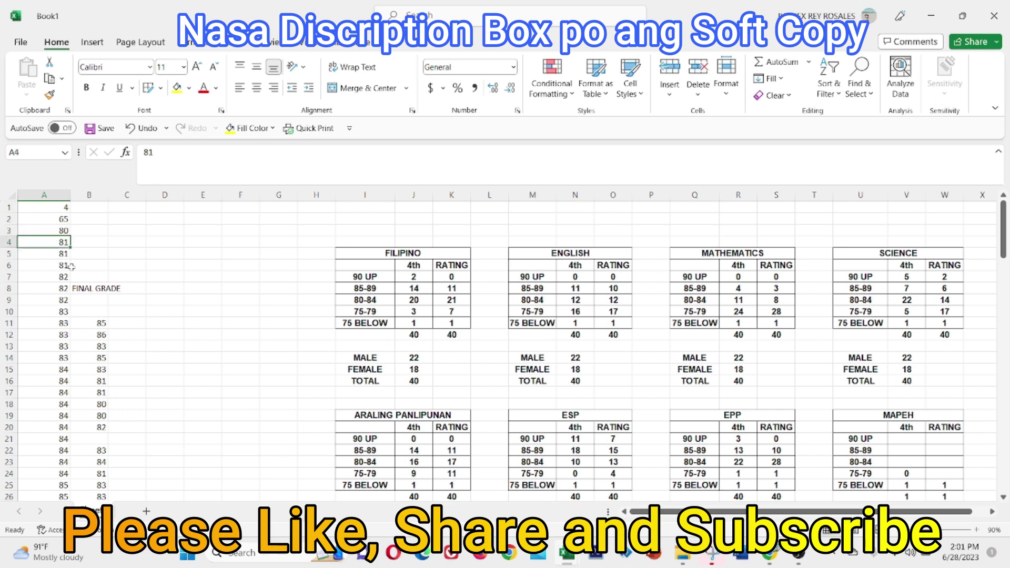
key(Down)
key(Down)
key(Down)
key(Down)
key(Down)
key(Down)
key(Down)
key(Down)
key(Down)
key(Down)
key(Down)
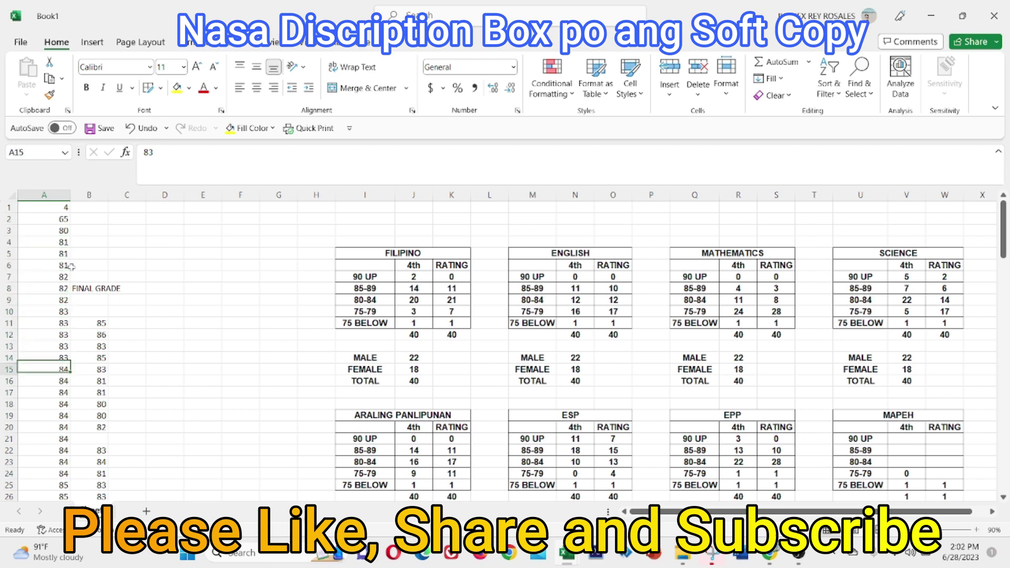
key(Down)
key(Down)
key(Down)
key(Down)
key(Down)
key(Down)
key(Down)
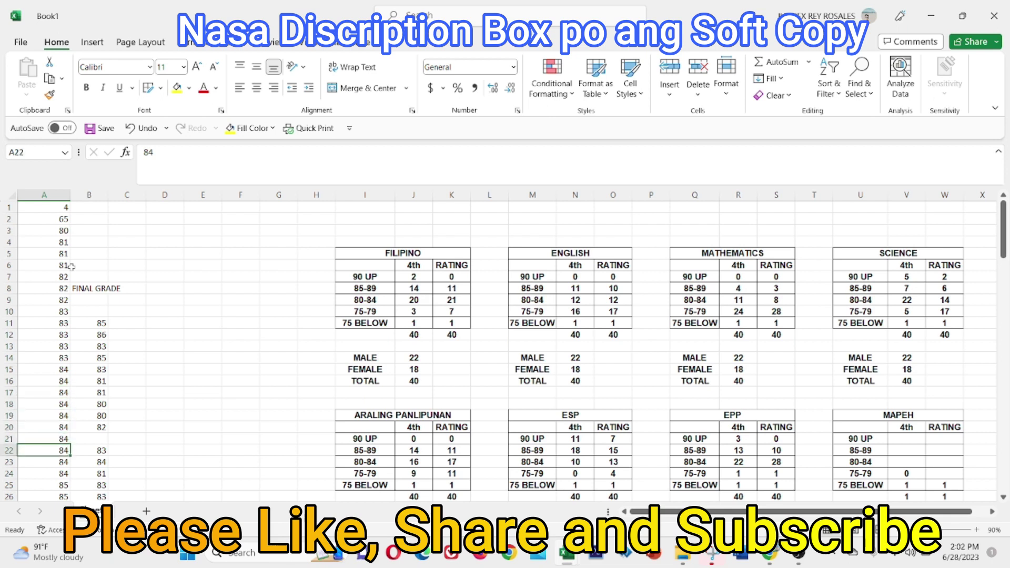
key(Down)
key(Down)
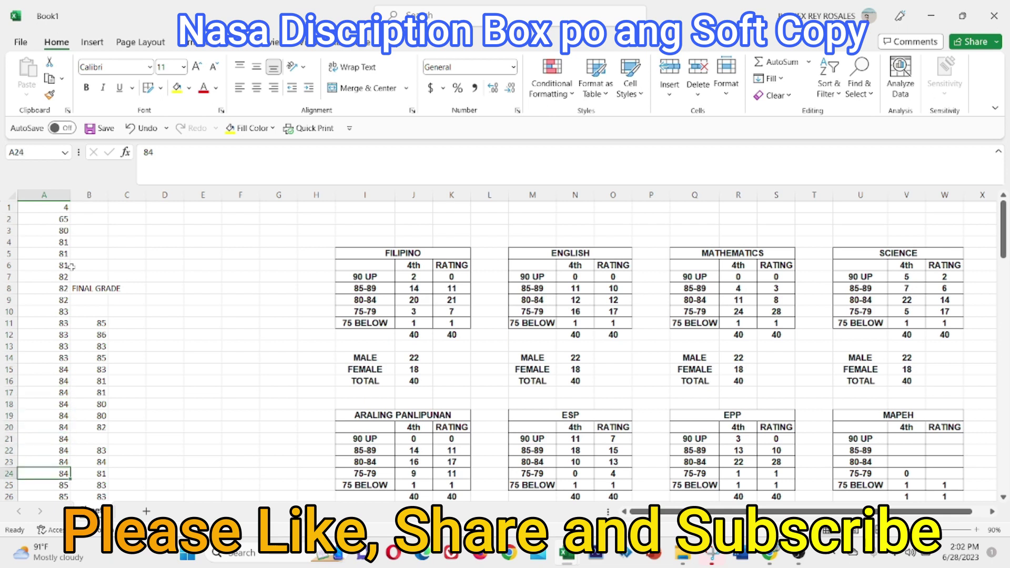
click(914, 459)
text(22)
click(860, 484)
Step: Count the column A grades in the 85-89 range and enter 15 as its MAPEH 4th count
scroll(277, 417, down, 3)
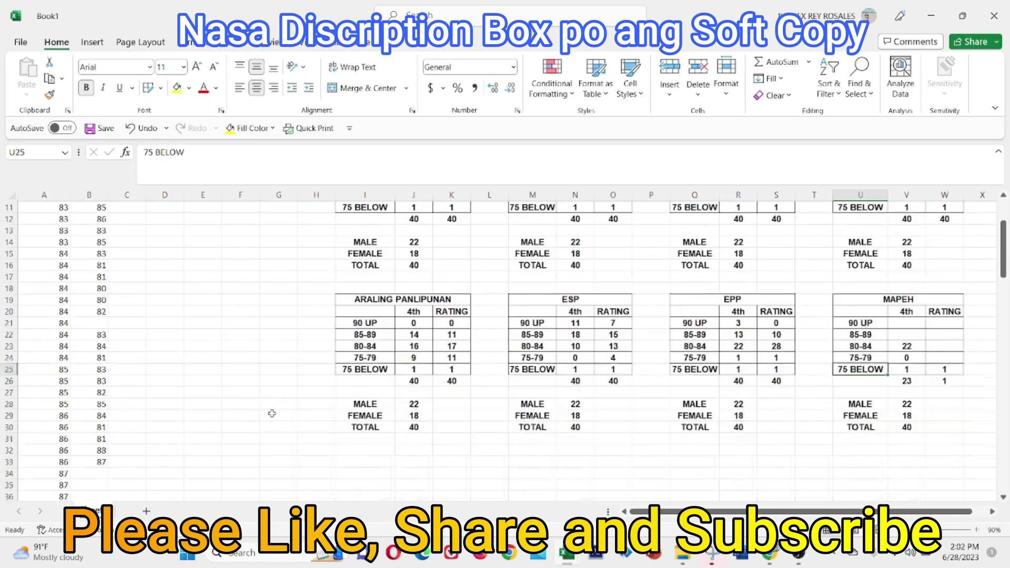
click(63, 369)
key(Down)
key(Down)
key(Down)
key(Down)
key(Down)
key(Down)
key(Down)
key(Down)
key(Down)
key(Down)
key(Down)
key(Down)
key(Down)
key(Down)
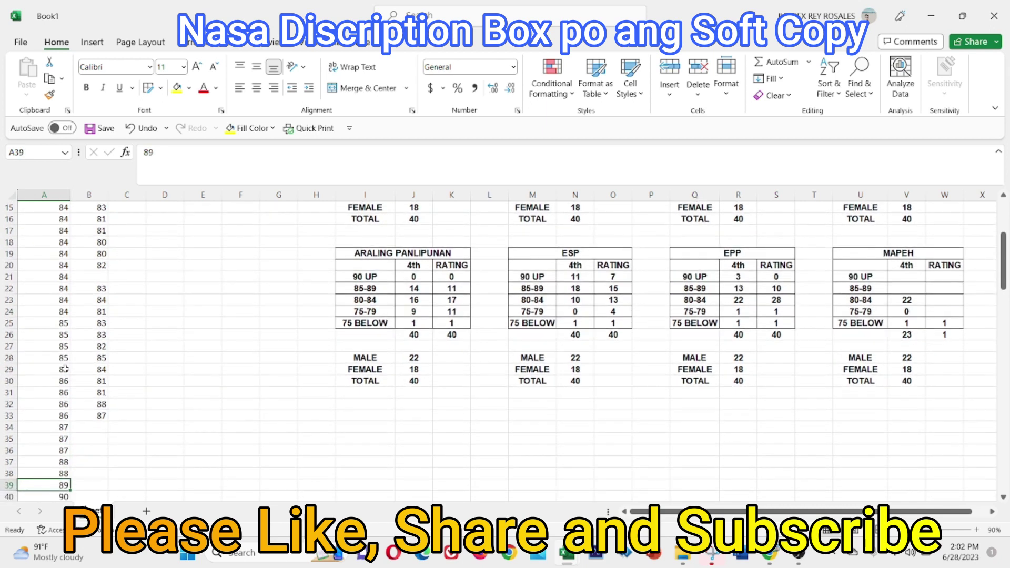
click(905, 289)
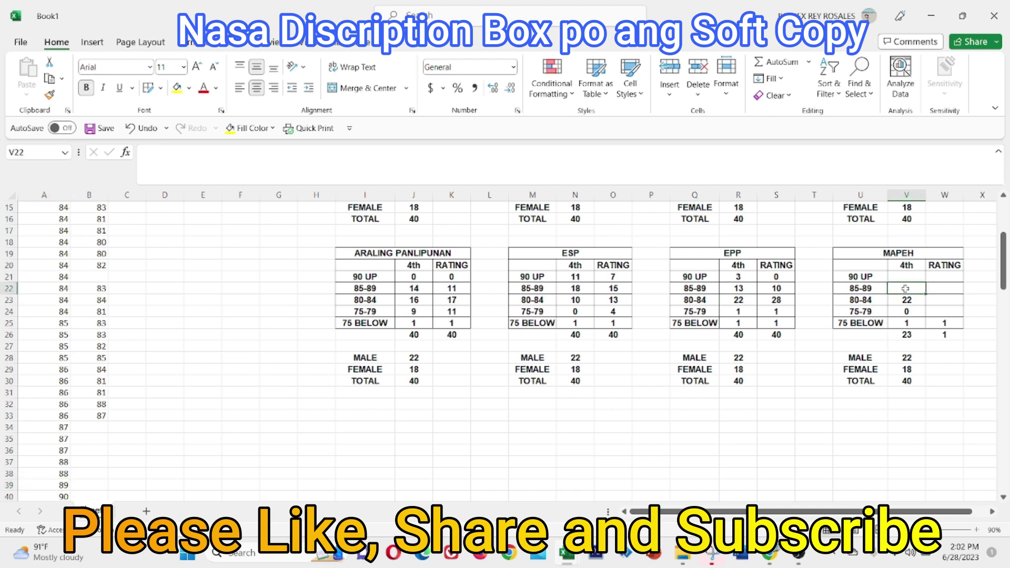
text(15)
click(854, 382)
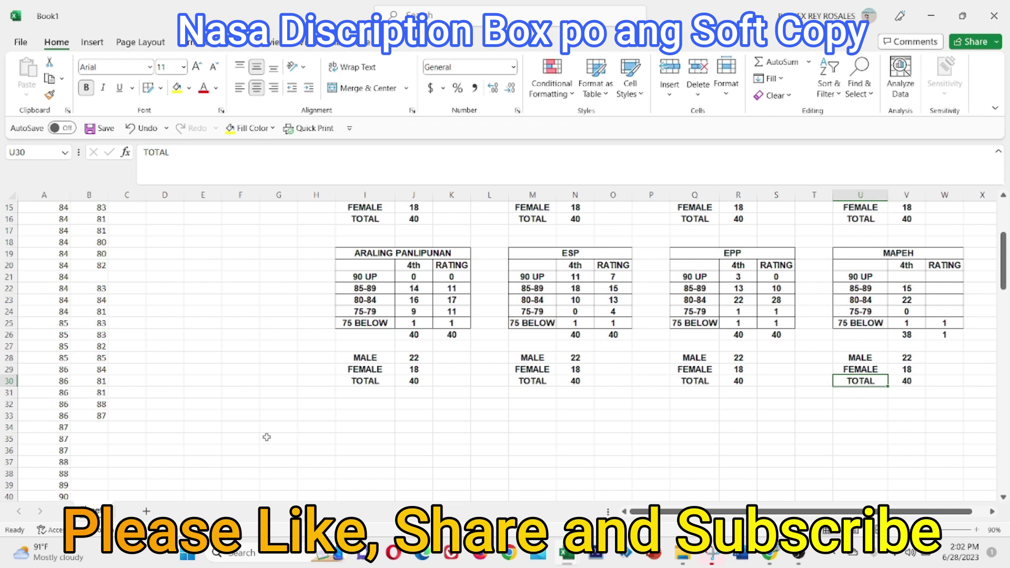
Step: Enter 2 as the MAPEH 4th count for 90 UP, bringing the total to 40
scroll(266, 437, down, 2)
scroll(887, 374, up, 3)
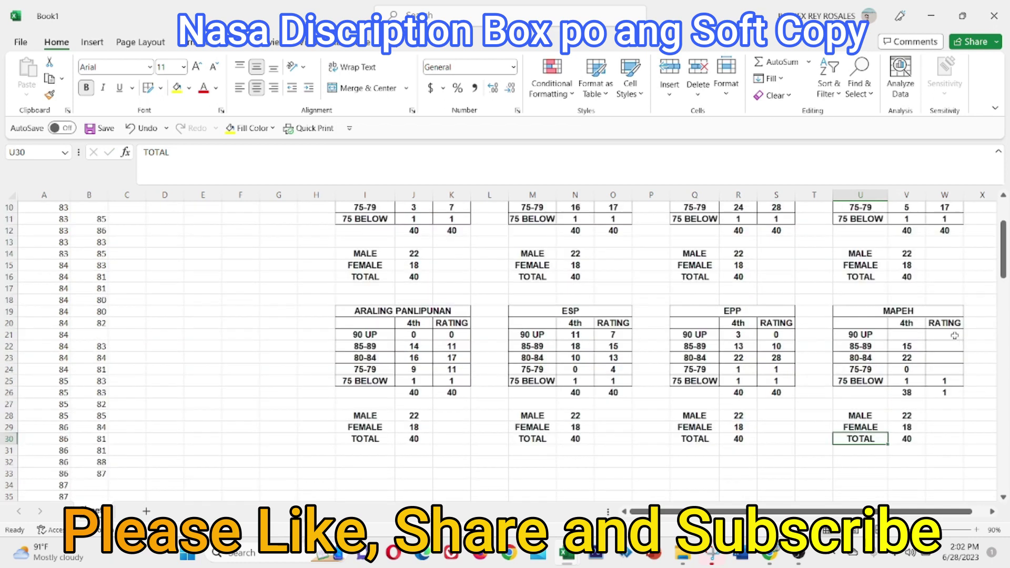
click(906, 334)
text(2)
click(365, 450)
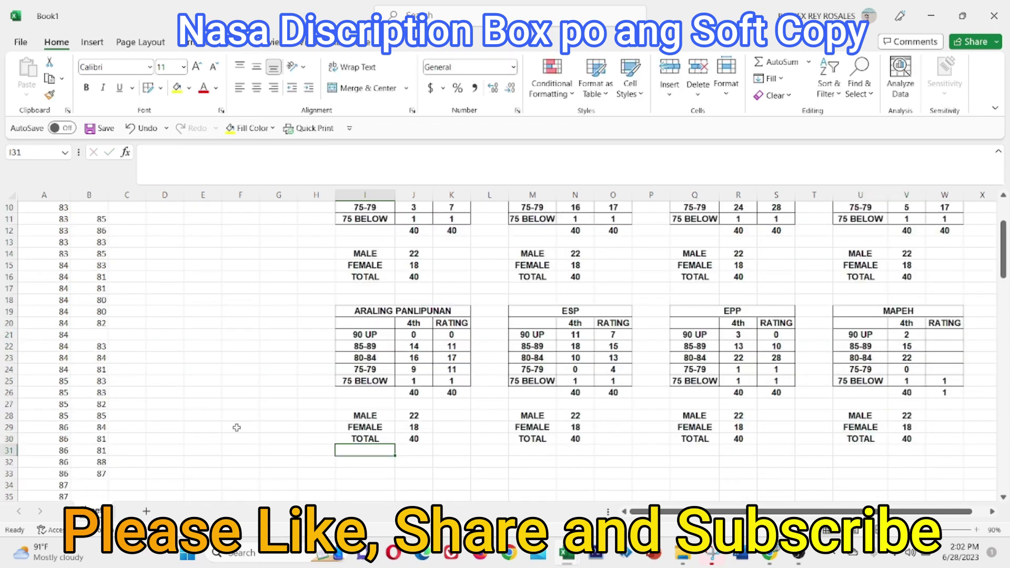
Step: Recheck the grades in column A, then select column B
scroll(237, 428, up, 2)
click(63, 322)
key(Down)
key(Down)
key(Down)
key(Down)
key(Up)
key(Up)
key(Up)
key(Up)
key(Up)
key(Down)
key(Down)
key(Down)
key(Down)
key(Down)
key(Down)
key(Down)
key(Down)
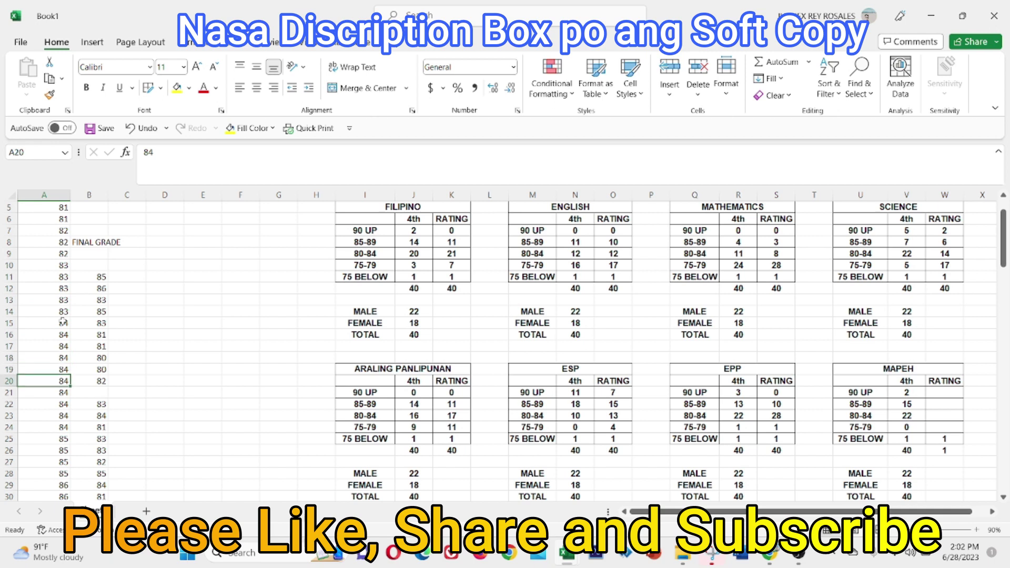
scroll(63, 322, up, 1)
scroll(63, 322, up, 1)
click(102, 195)
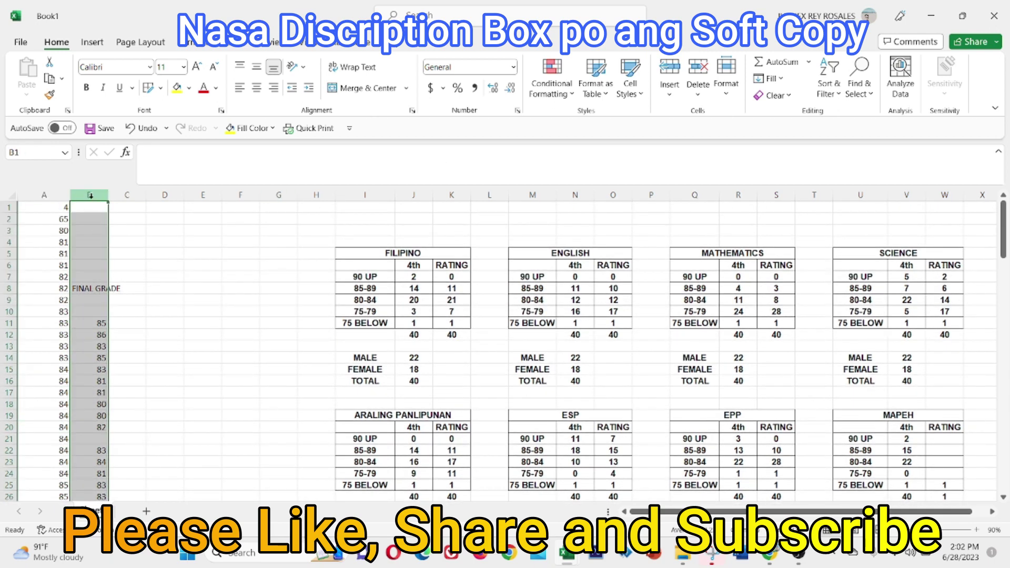
Step: Sort column B smallest to largest, expanding the selection so column A moves alongside
click(830, 76)
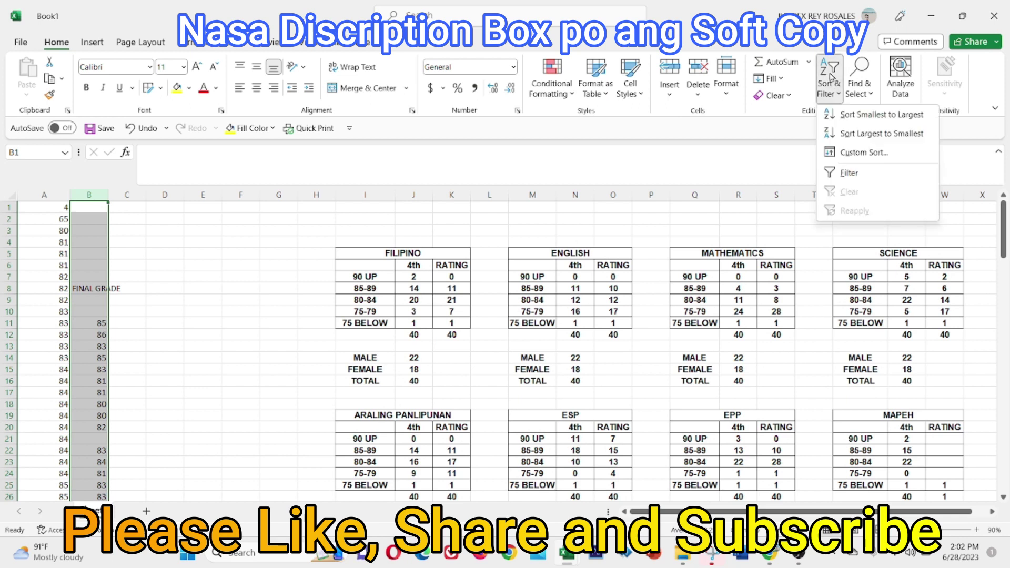
click(853, 116)
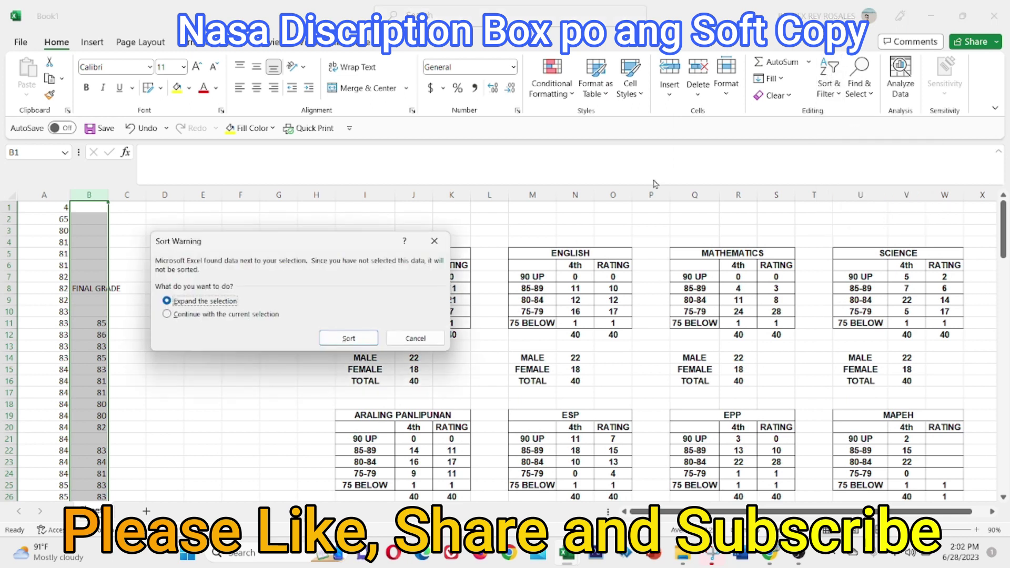
click(332, 335)
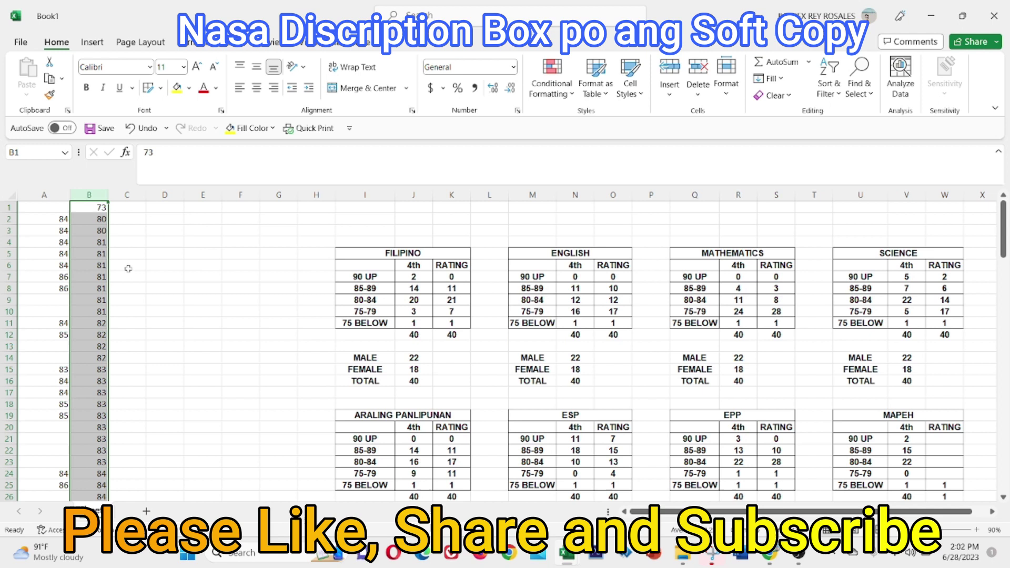
click(99, 219)
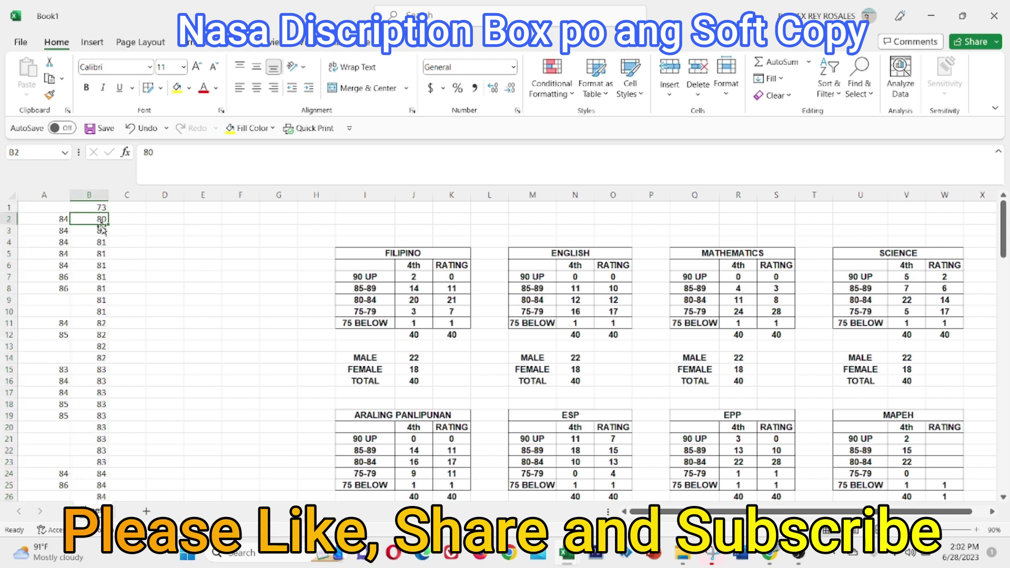
Step: Enter MAPEH RATING counts of 0 for 75-79 and 26 for 80-84 from the sorted grades
click(950, 471)
text(0)
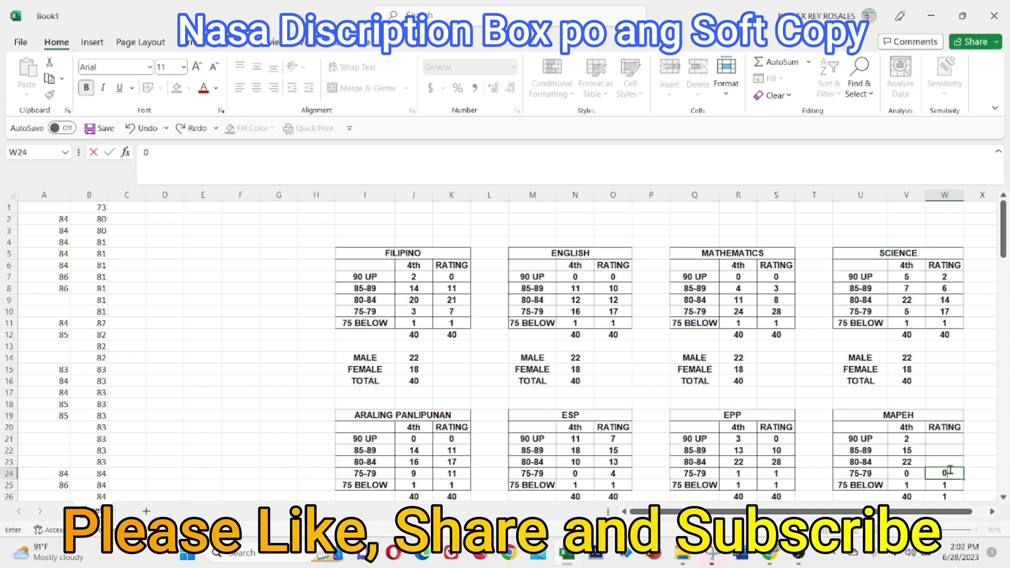
click(203, 346)
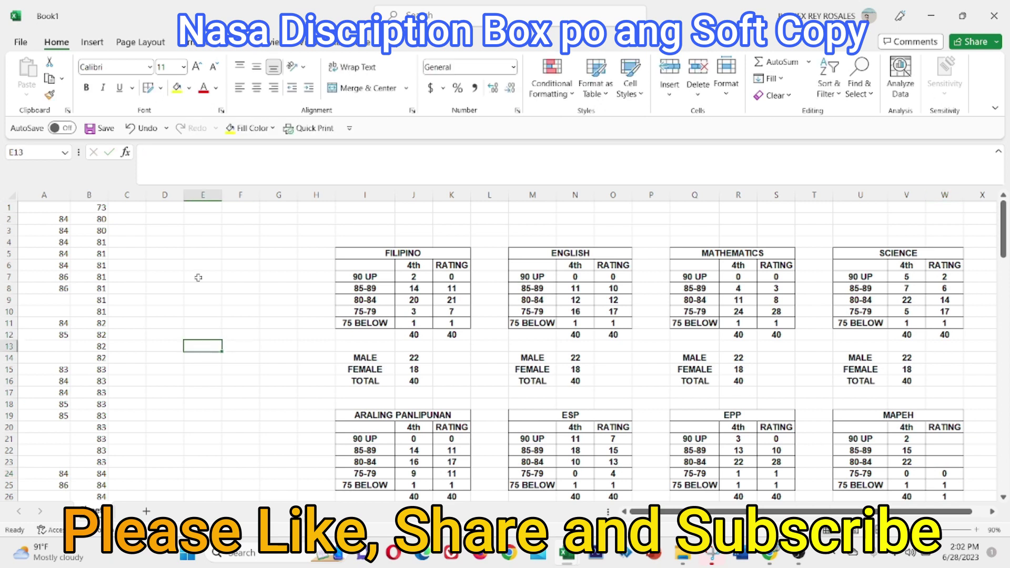
click(103, 220)
key(Down)
key(Down)
key(Down)
key(Down)
key(Down)
key(Down)
key(Down)
key(Down)
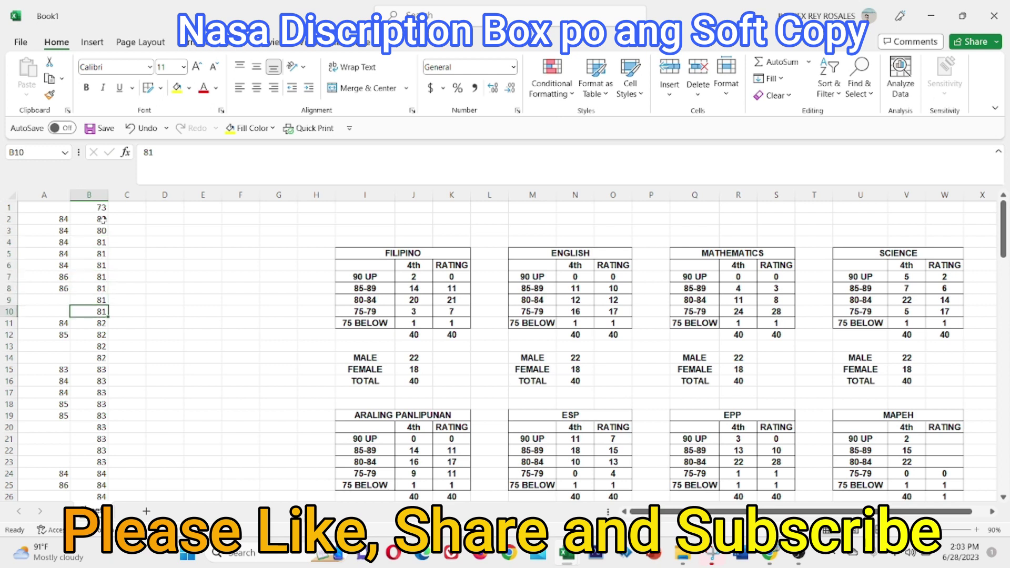
key(Down)
key(Down)
key(Down)
key(Down)
key(Down)
key(Down)
key(Down)
key(Down)
key(Down)
key(Down)
key(Down)
key(Down)
key(Down)
key(Down)
key(Down)
key(Down)
key(Down)
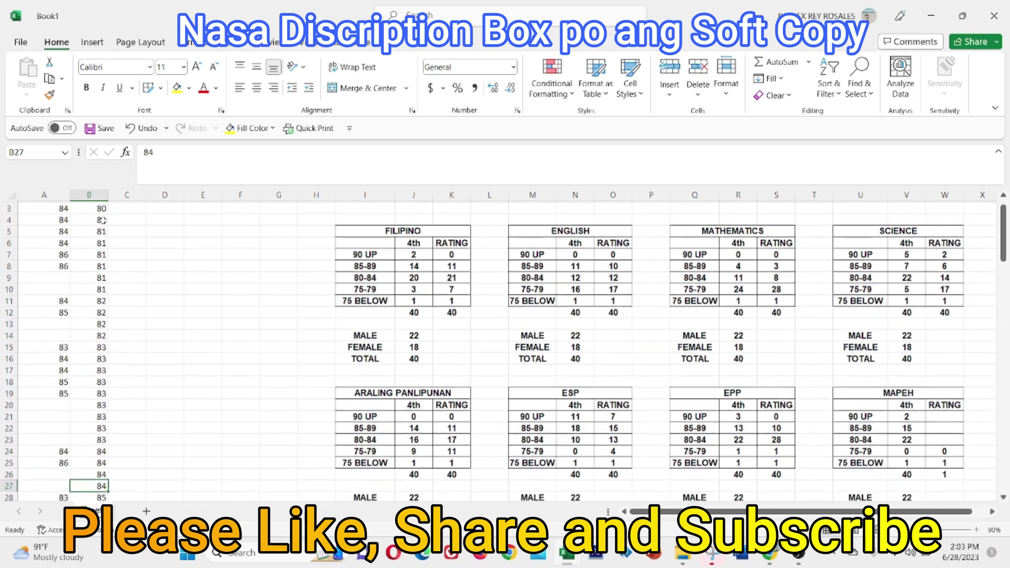
key(Down)
key(Up)
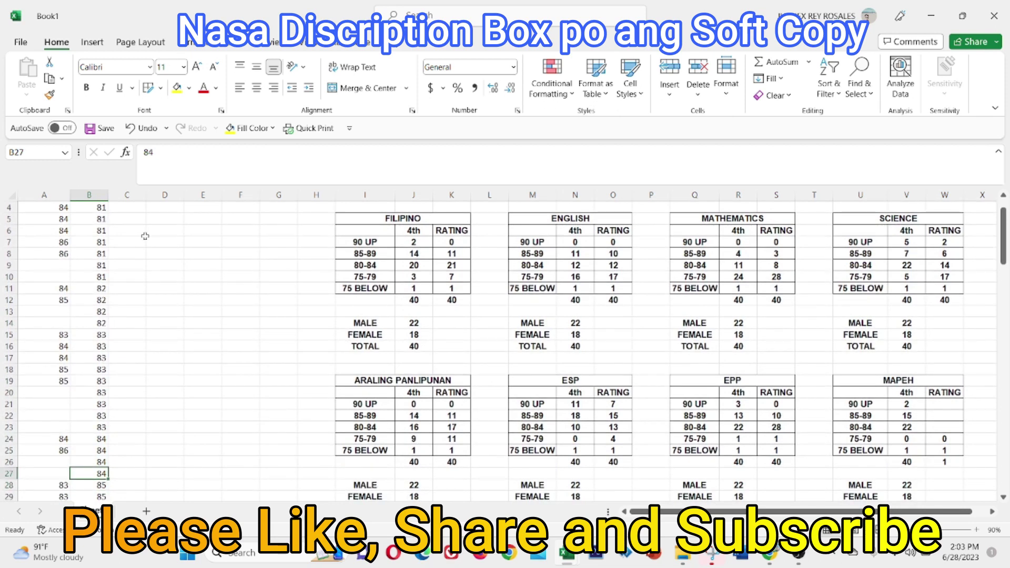
click(948, 431)
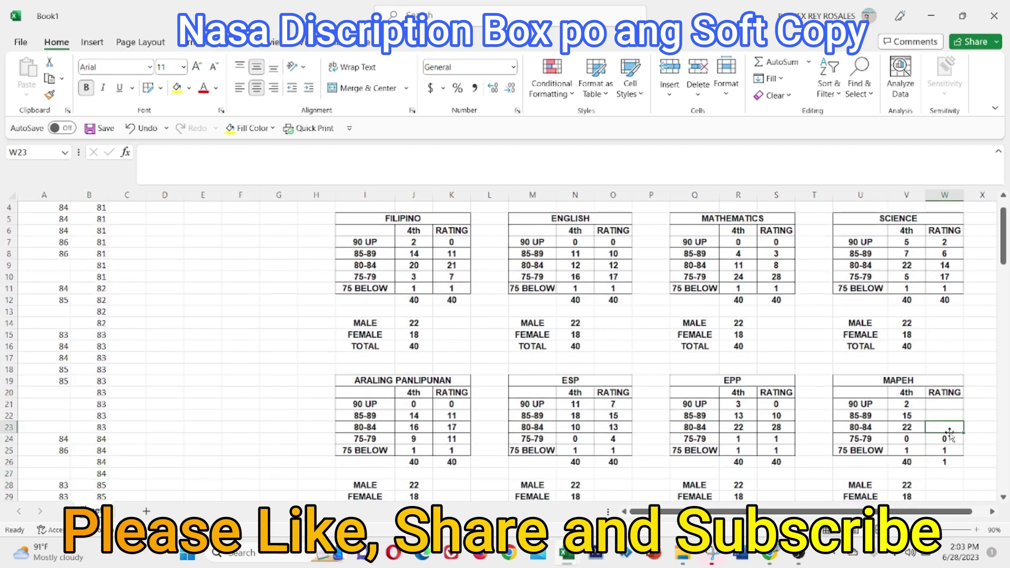
text(26)
click(593, 428)
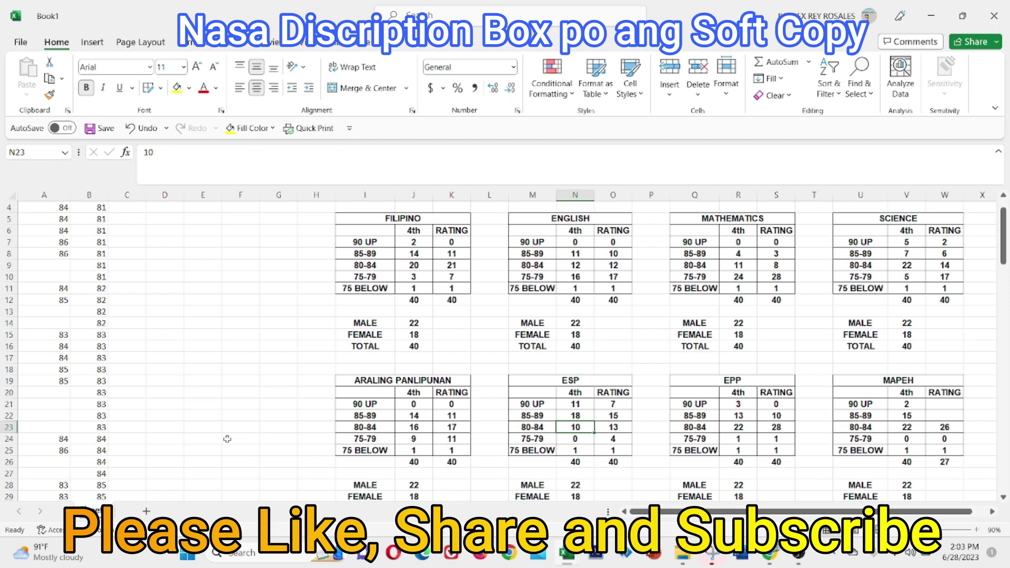
Step: Count the remaining grades and enter RATING counts of 13 for 85-89 and 0 for 90 UP
scroll(227, 439, down, 3)
click(102, 370)
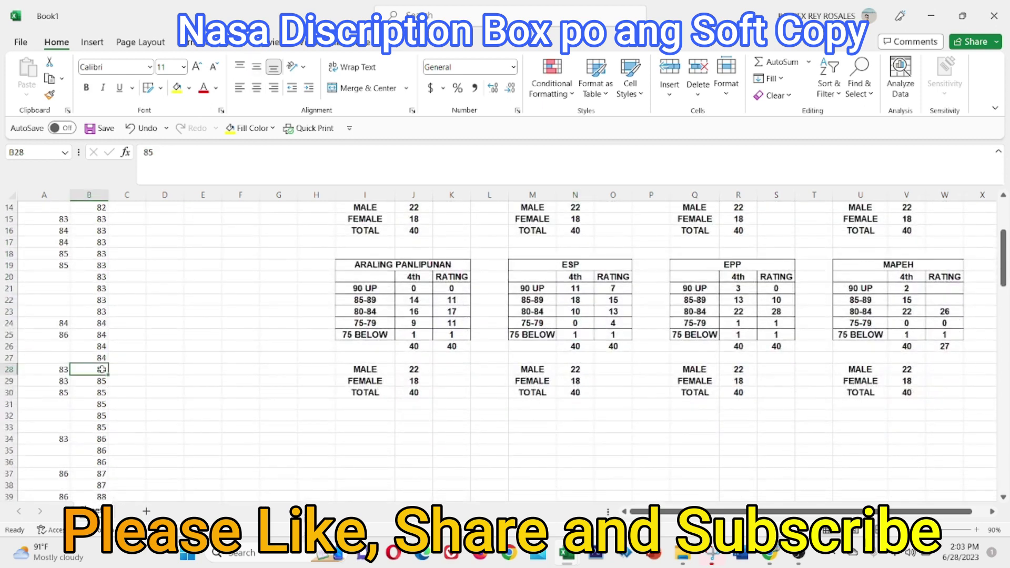
key(Down)
key(Down)
key(Down)
key(Down)
key(Down)
key(Down)
key(Down)
key(Down)
key(Down)
key(Down)
key(Down)
key(Down)
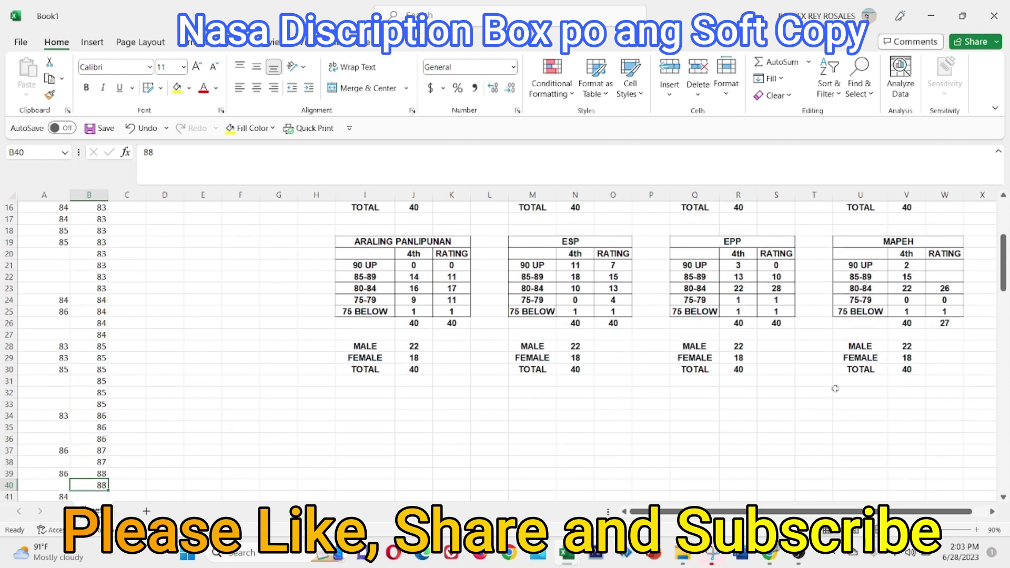
click(946, 276)
text(13)
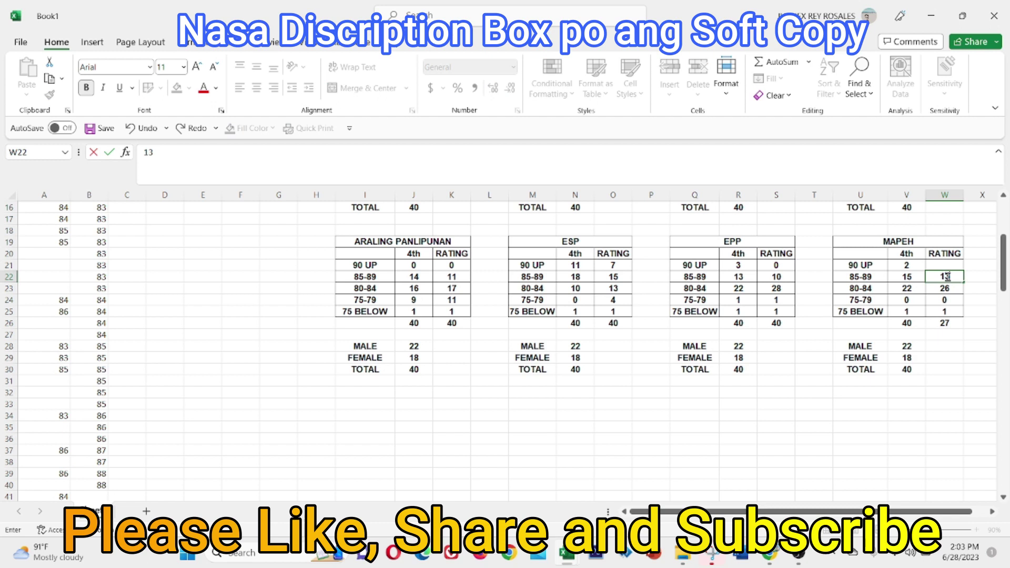
key(Return)
click(960, 267)
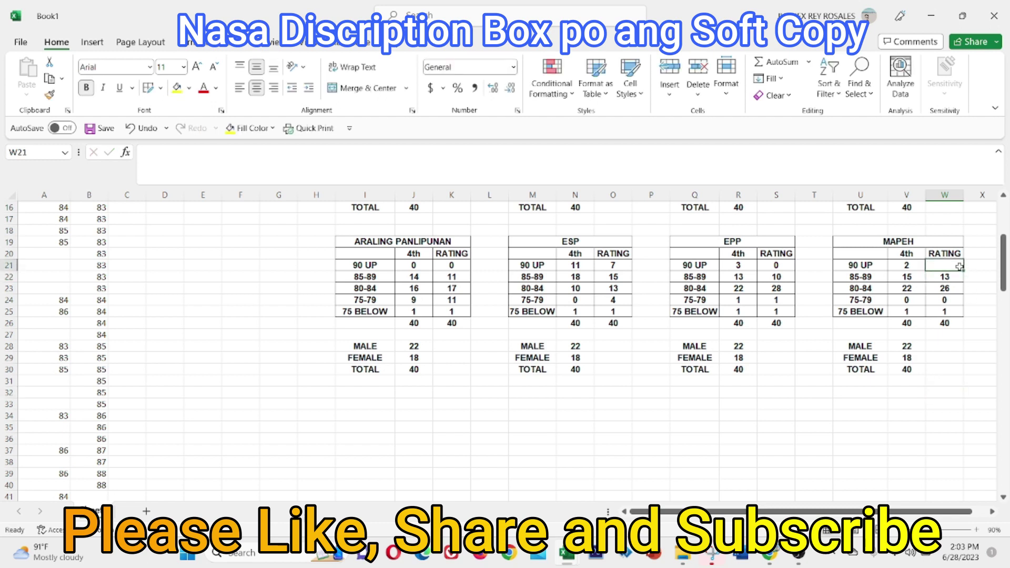
text(0)
click(905, 403)
mouse_move(800, 552)
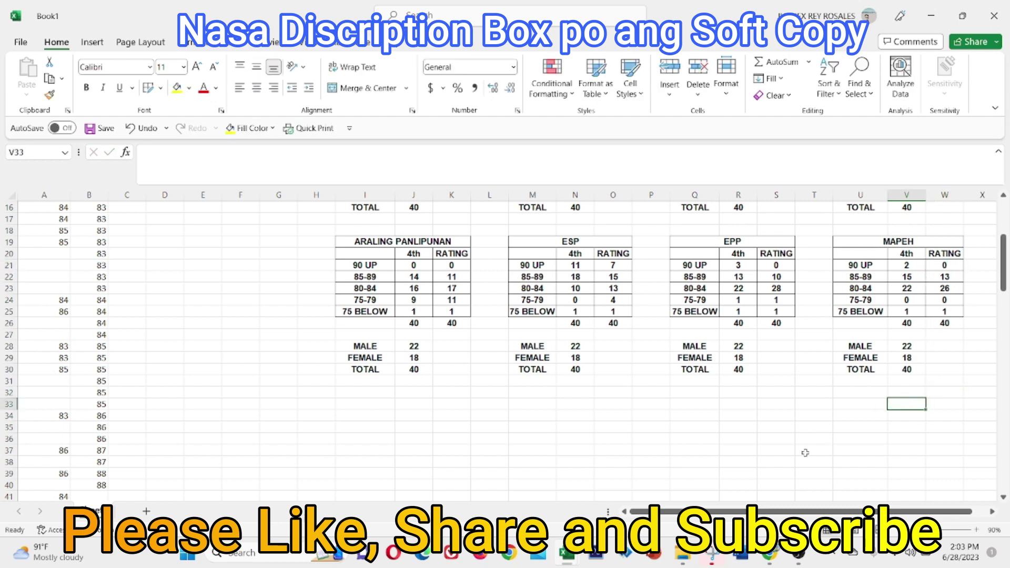